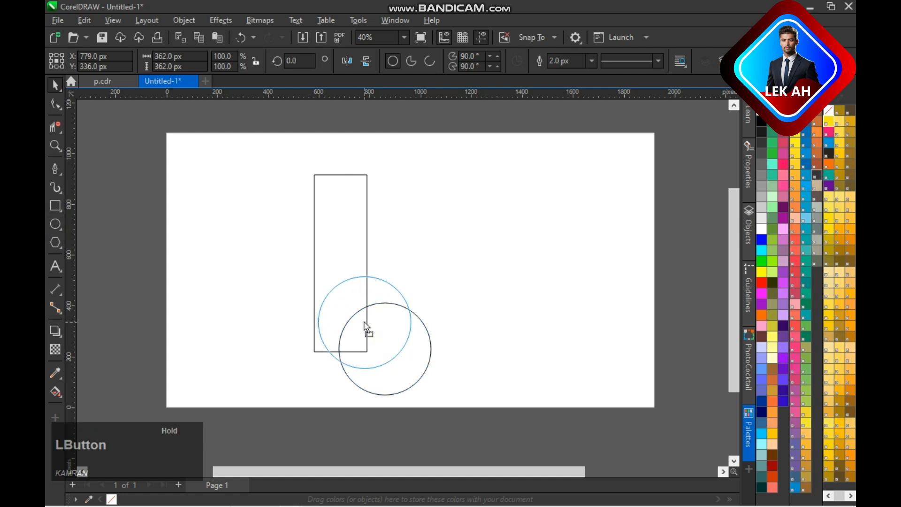
Step: Align the circle with the bottom and left edges of the tall rectangle
left_click(345, 227, "shift")
key("b")
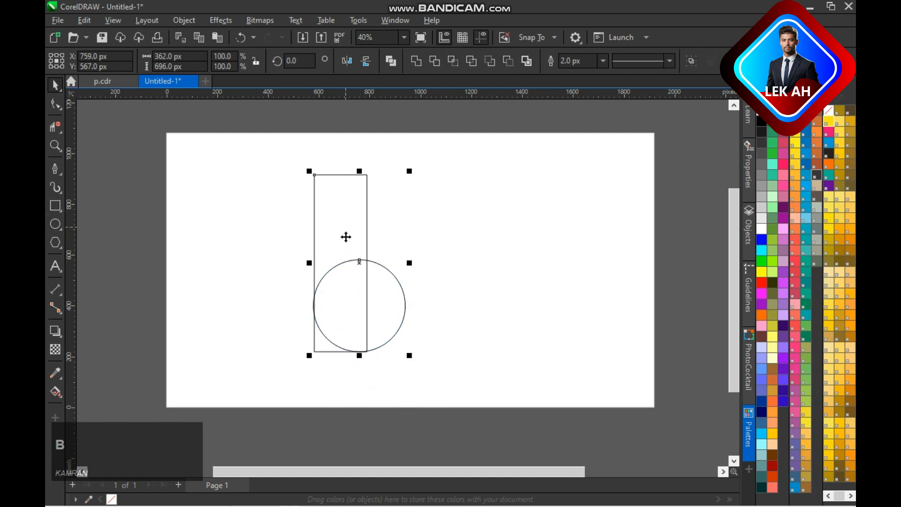
left_click(386, 296)
left_click(348, 239)
key("r")
key("l")
left_click(331, 334)
left_click(341, 325)
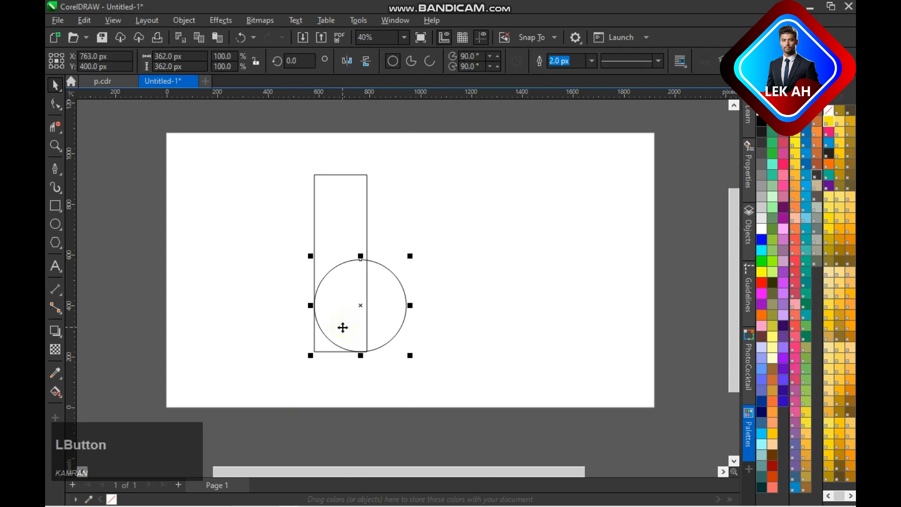
Step: Enlarge the circle and realign it with the rectangle's bottom and left edges
left_click_drag(413, 357, 416, 365)
left_click(338, 227, "shift")
key("b")
key("l")
left_click(253, 339)
scroll(364, 331, "down", 1)
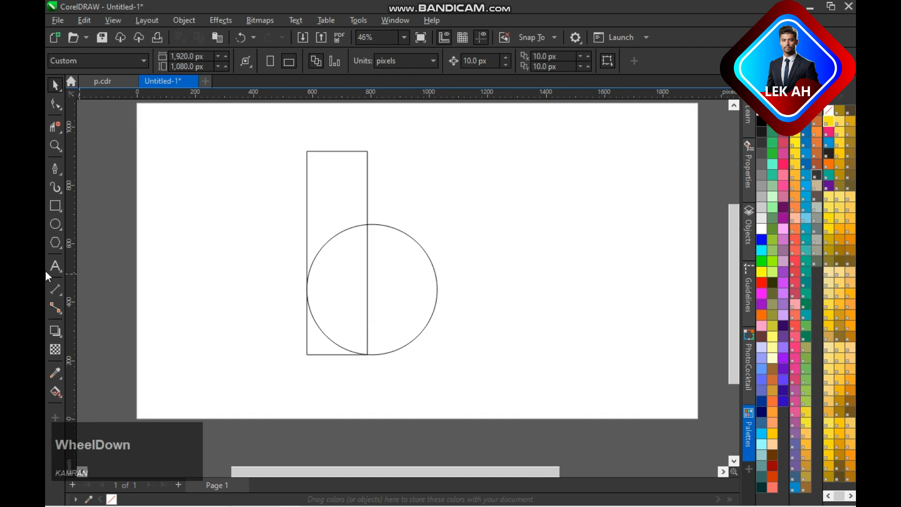
Step: Delete the circle's upper arc inside the rectangle with the Virtual Segment Delete tool
left_click(53, 131)
left_click(325, 242)
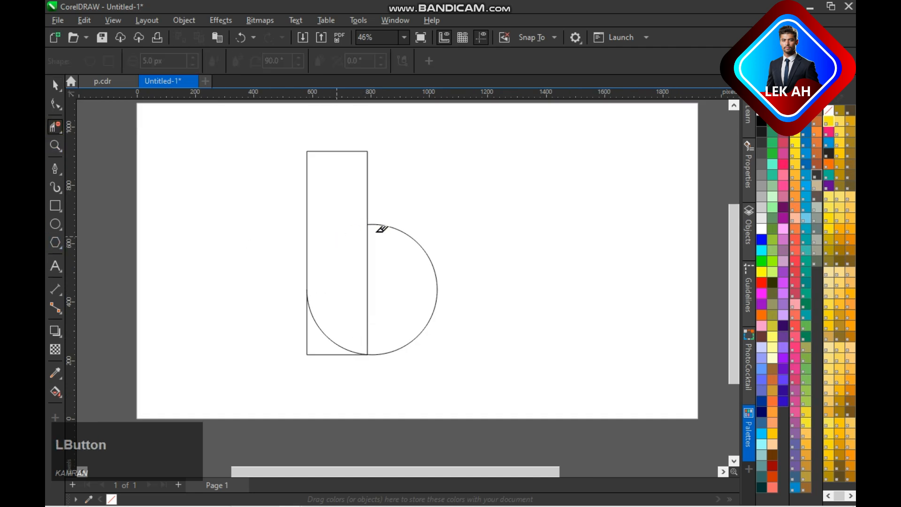
key("space")
left_click(55, 391)
left_click(80, 405)
left_click(350, 256)
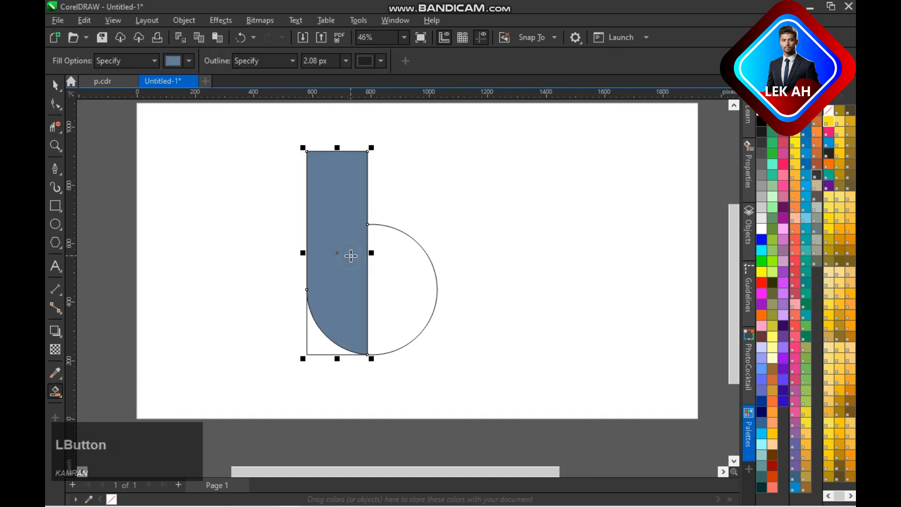
key("space")
left_click(703, 236)
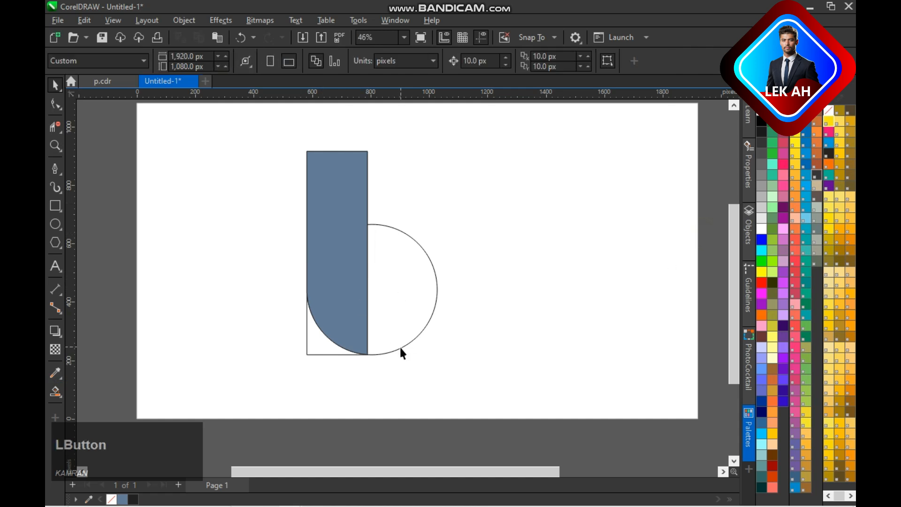
left_click(325, 285)
key("Delete")
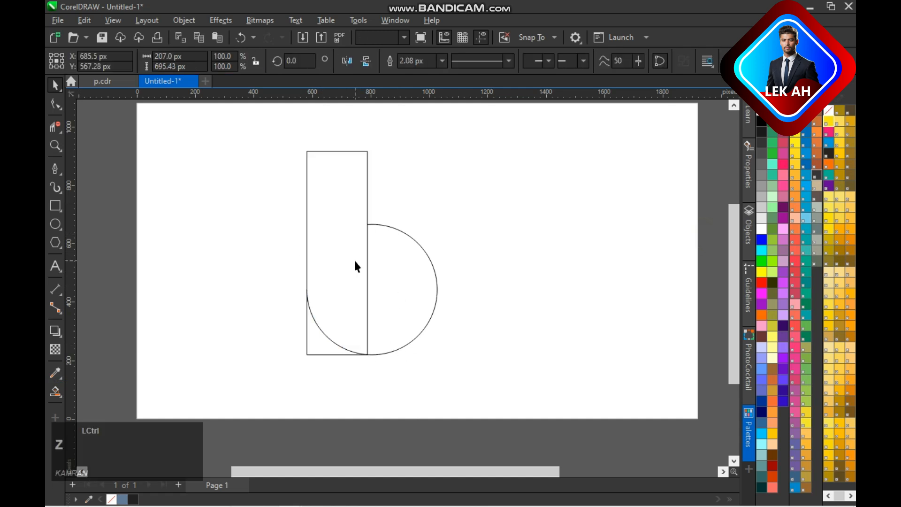
Step: Delete the rectangle's lower-left corner and the arc outside it, keeping a vertical bar with one curved lower corner
key("space")
left_click(56, 126)
left_click(308, 339)
left_click(407, 342)
key("space")
key("ctrl+a")
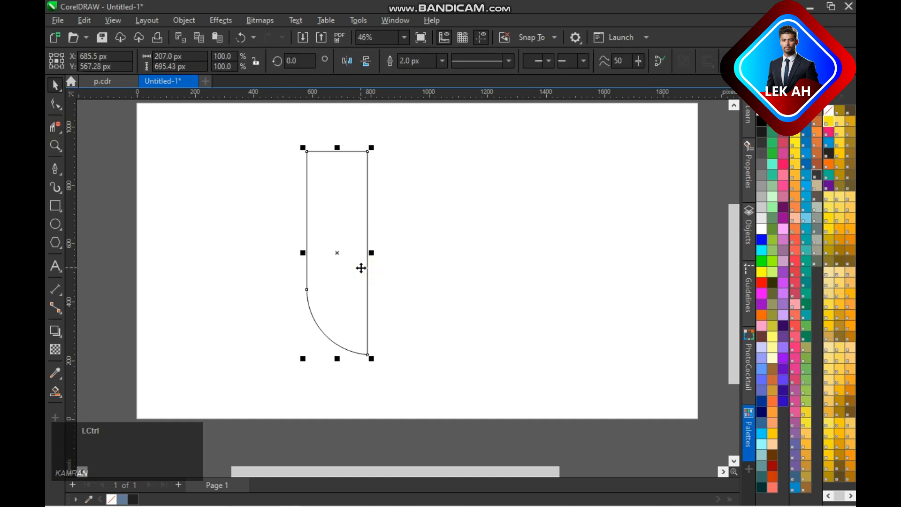
Step: Duplicate the curved bar, rotate the copy 90° and mirror it horizontally
left_click(336, 252)
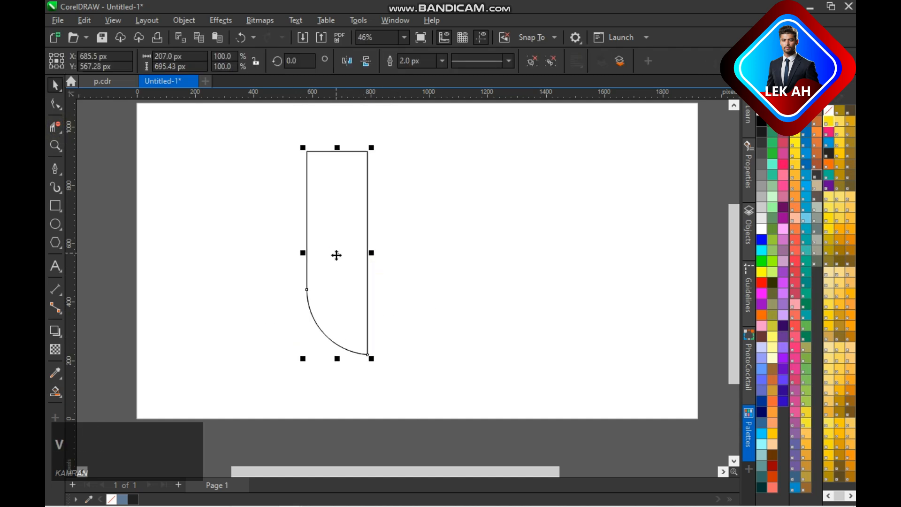
left_click(307, 60)
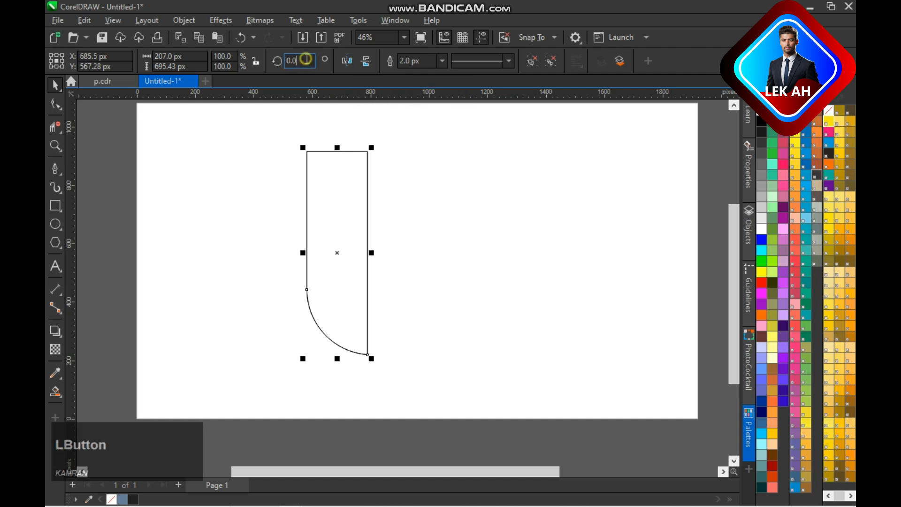
type("90")
key("Return")
left_click(347, 61)
Step: Align the rotated copy's top and right edges with the vertical bar, then move it right to about X 664 px
left_click(342, 311, "shift")
key("t")
key("r")
key("l")
key("r")
left_click_drag(269, 189, 332, 192)
left_click(412, 272)
Step: Draw a circle about 199 px in diameter and move it into the crossing of the two bars
left_click(56, 225)
left_click_drag(207, 209, 274, 274)
key("space")
left_click_drag(243, 241, 333, 183)
Step: Align the circle with the horizontal bar's top edge and centre it horizontally on the vertical bar
left_click(278, 192, "shift")
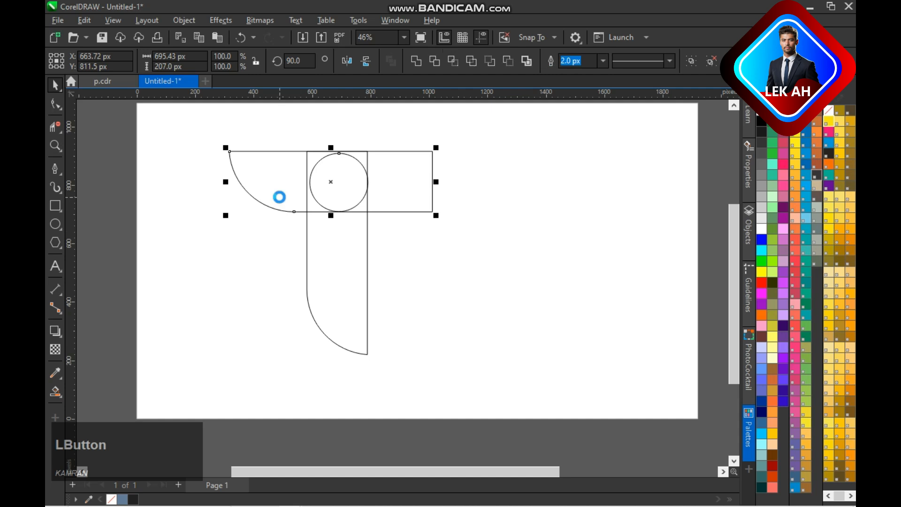
key("t")
key("r")
key("l")
key("e")
left_click(272, 251)
left_click(304, 197)
left_click(336, 257, "shift")
key("c")
left_click(334, 183)
left_click(356, 203)
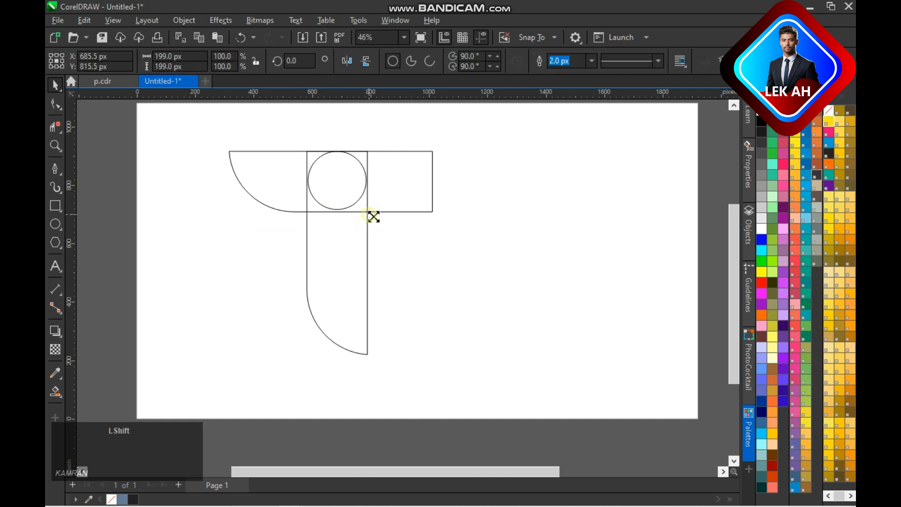
left_click_drag(373, 216, 374, 217)
key("ctrl+z")
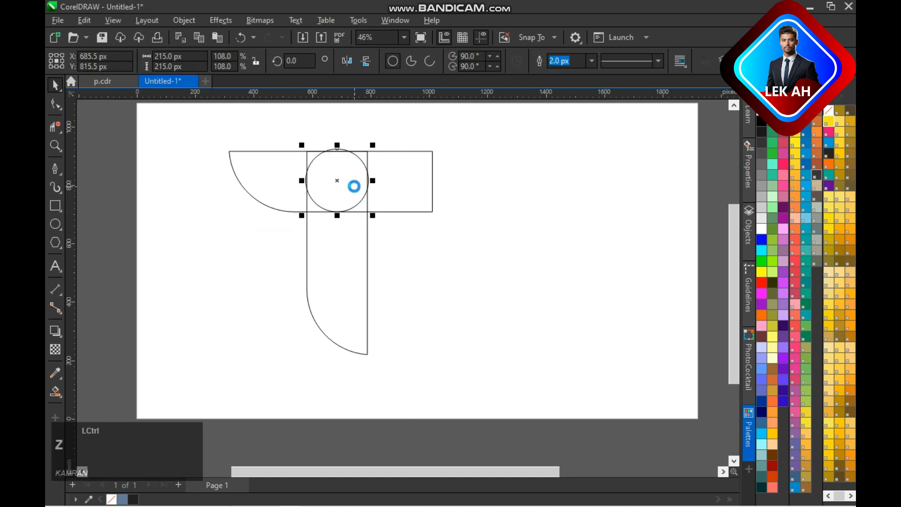
left_click(343, 190)
left_click(346, 195)
Step: Resize the small circle to 200 px, then scale it up slightly to fit the square crossing of the bars
scroll(346, 199, "up", 1)
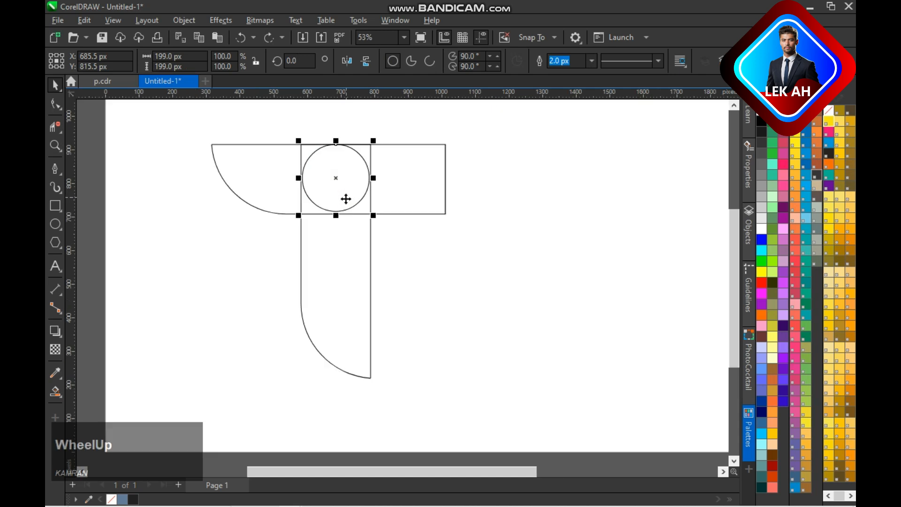
left_click(165, 57)
type("200")
key("Return")
left_click(311, 181)
left_click(338, 201)
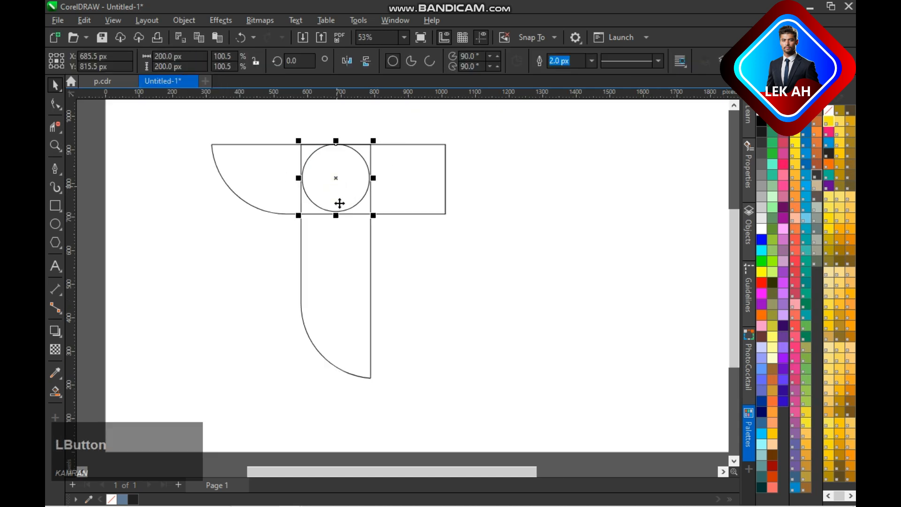
left_click_drag(374, 215, 376, 217)
left_click(440, 301)
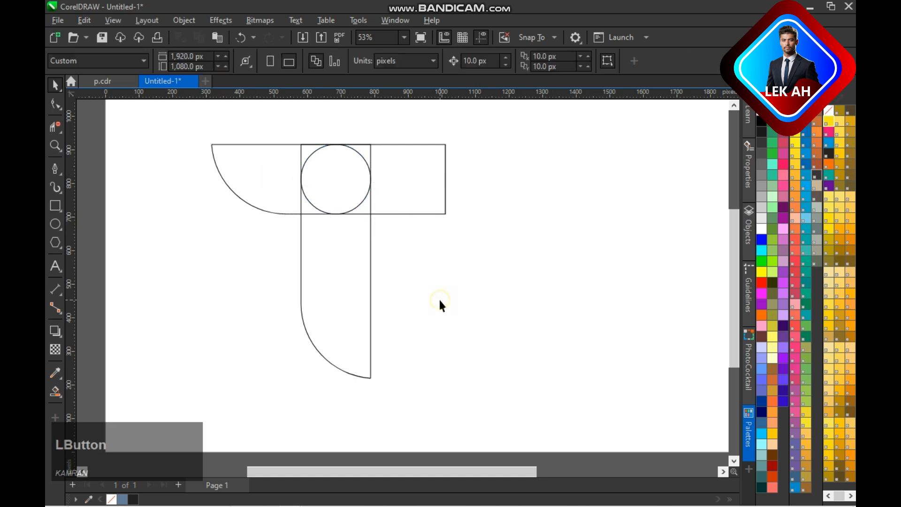
Step: Copy the small circle down onto the vertical bar and enlarge the copy to about 323 px
left_click_drag(346, 186, 334, 259)
right_click(334, 257)
left_click_drag(376, 301, 395, 319)
Step: Align the large circle's right edge with the vertical bar and position it just beneath the horizontal bar
left_click(365, 332, "shift")
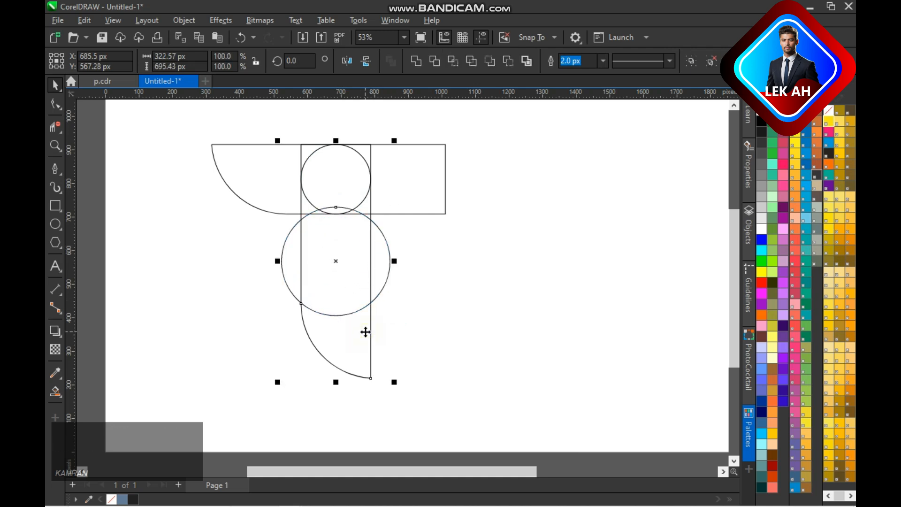
key("r")
left_click_drag(316, 261, 319, 263)
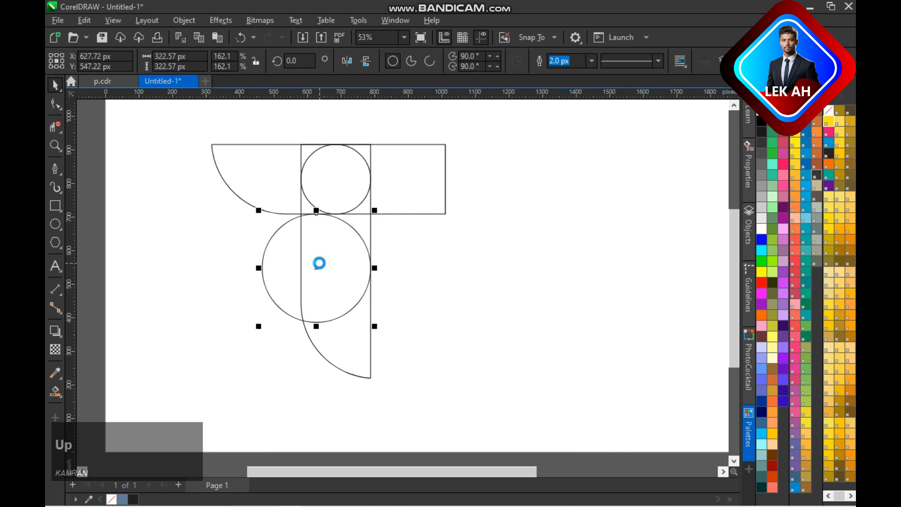
left_click(458, 280)
Step: Enlarge the lower circle to about 396 px and move it down along the vertical bar
left_click(359, 306)
left_click_drag(376, 324, 386, 334)
left_click_drag(314, 266, 314, 285)
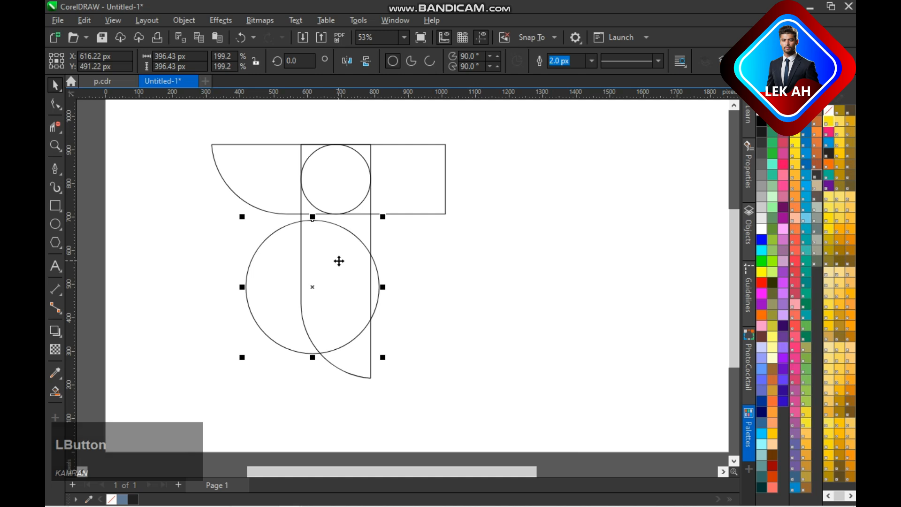
Step: Align the enlarged circle to the vertical bar's right edge and nudge it up to touch the horizontal bar's lower edge
left_click(365, 352, "shift")
key("l")
key("r")
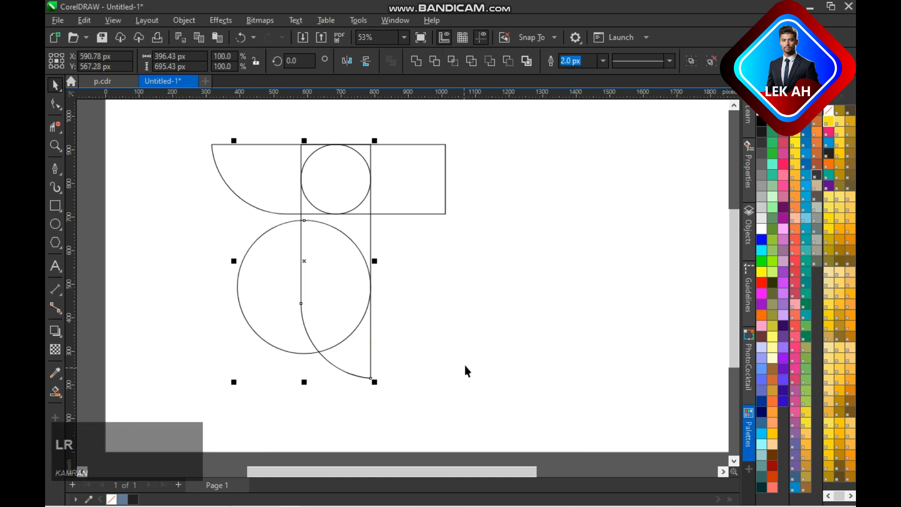
left_click(297, 302)
key("Up")
left_click(429, 254)
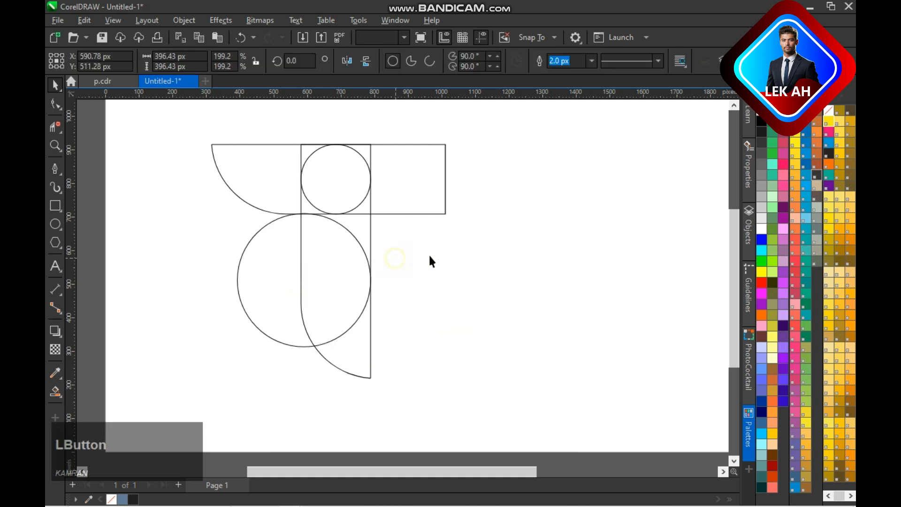
Step: Delete the surplus line and arc segments with Virtual Segment Delete, leaving an upper wing with a rounded corner and a lower leaf
left_click(55, 126)
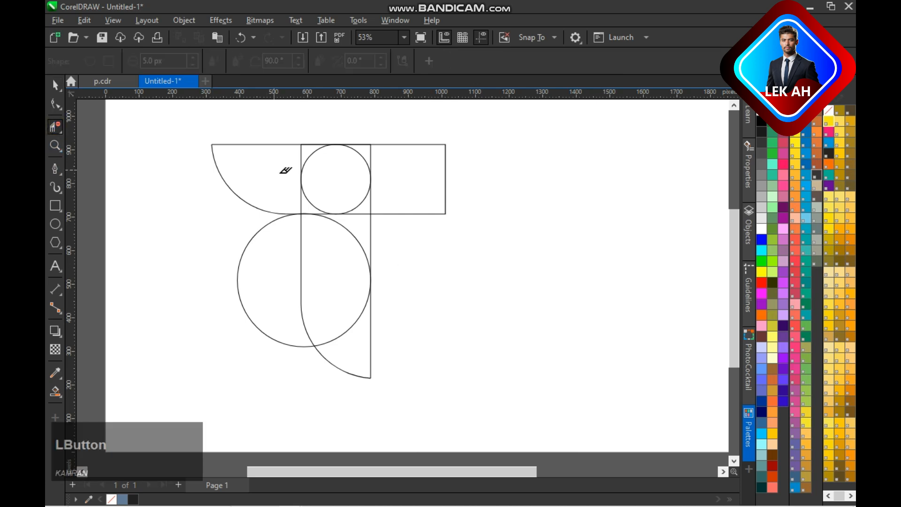
left_click(296, 170)
left_click(350, 195)
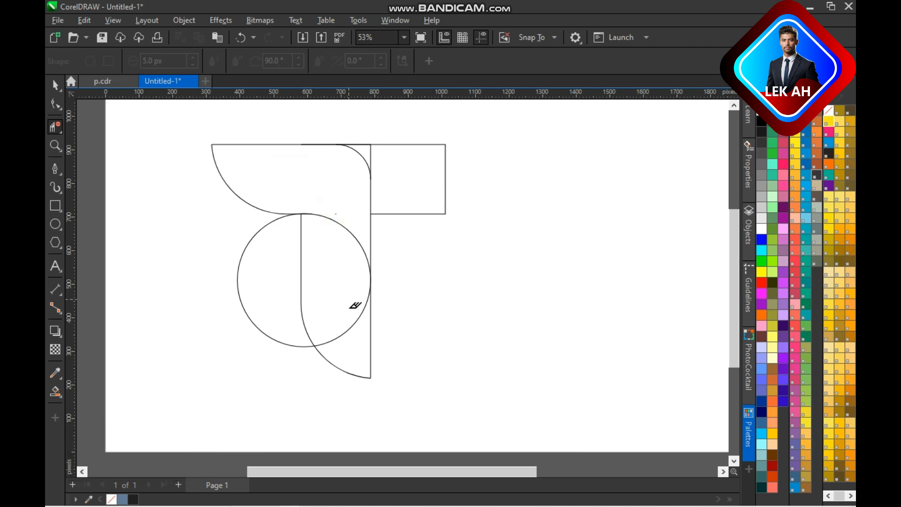
left_click(270, 229)
left_click(347, 334)
left_click_drag(404, 136, 426, 273)
left_click(365, 143)
key("space")
left_click(245, 194)
left_click(265, 219)
key("ctrl+a")
left_click(408, 226)
Step: Fill the upper wing and the lower leaf regions with blue-grey using Smart Fill
left_click(55, 391)
left_click(344, 197)
left_click(346, 296)
left_click(297, 217)
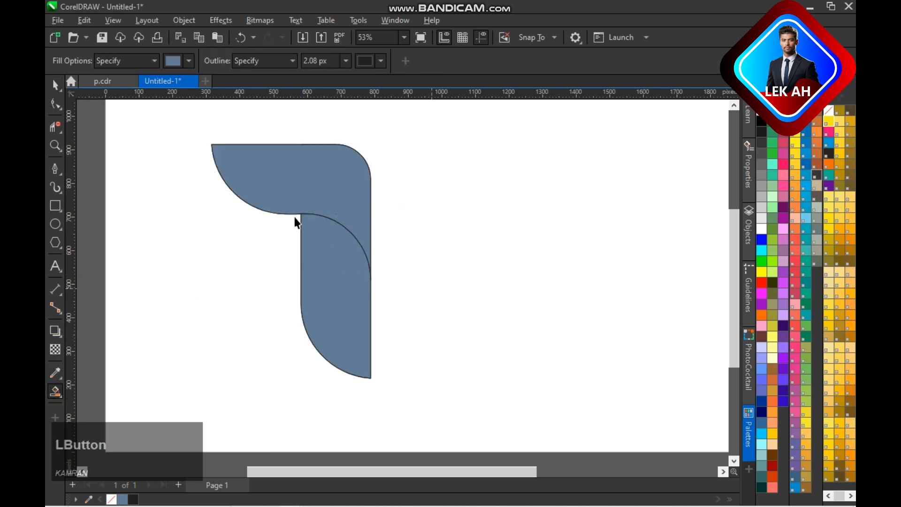
Step: Move the filled upper wing off to the right of its outline and align the filled lower leaf to its right edge
key("space")
left_click_drag(328, 175, 549, 180)
left_click(335, 291)
left_click(516, 178, "shift")
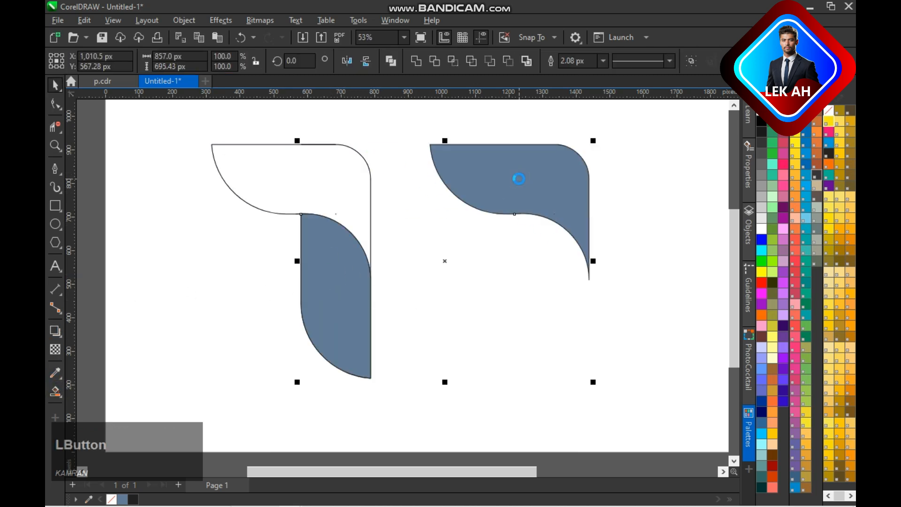
key("r")
Step: Delete the original unfilled outlines
left_click(249, 142)
left_click_drag(202, 132, 415, 388)
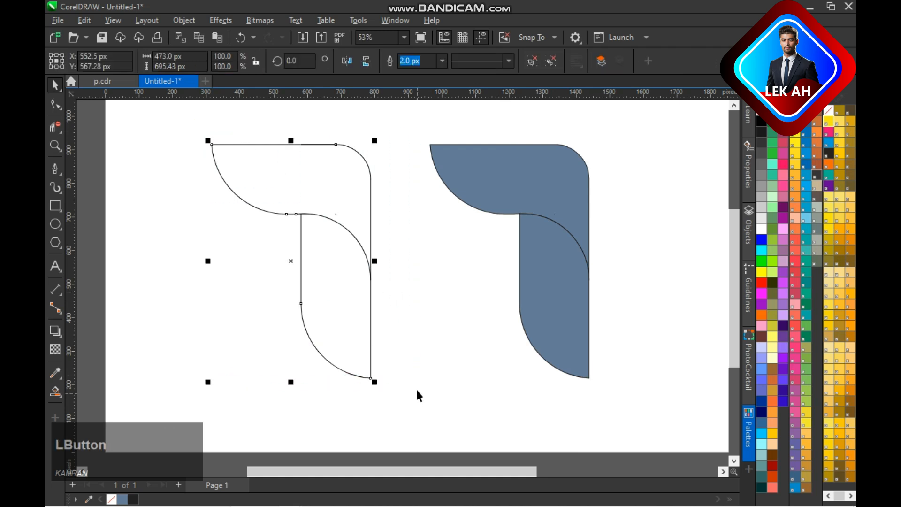
key("Delete")
Step: Group the two filled shapes and centre them on the page
left_click_drag(400, 135, 623, 405)
key("ctrl+g")
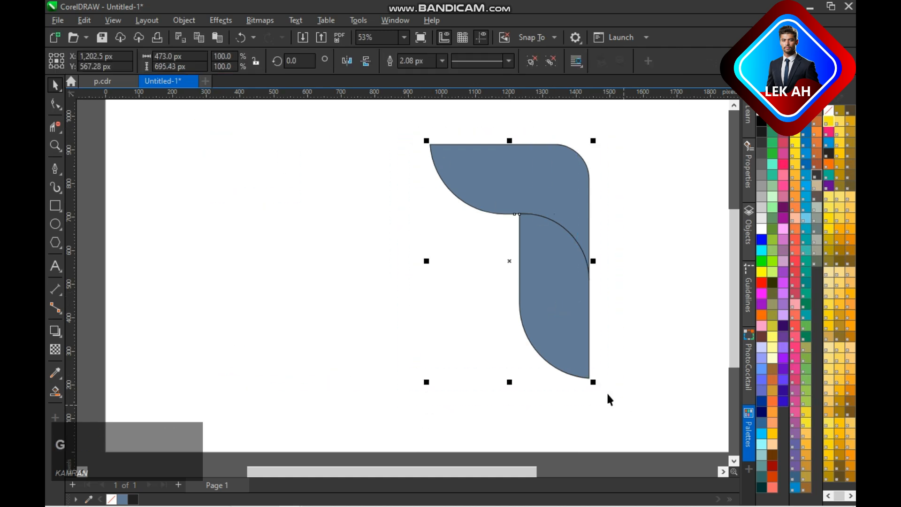
key("p")
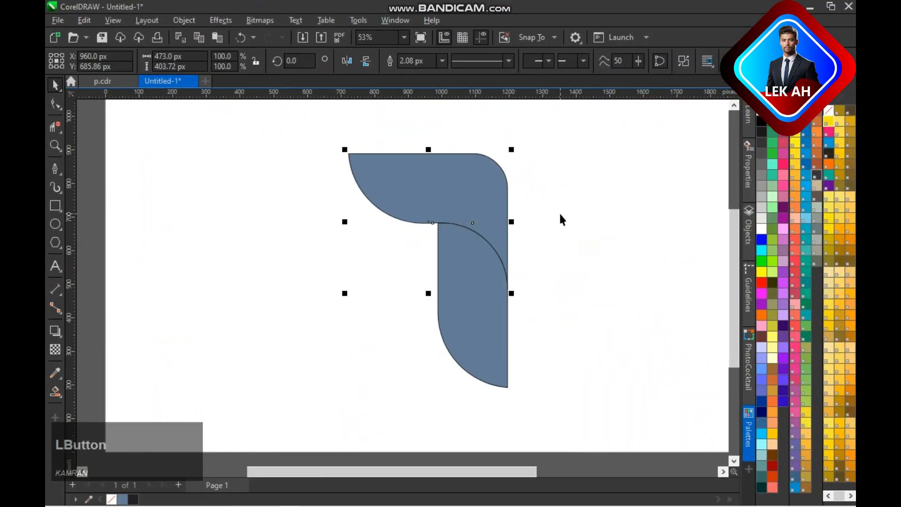
Step: Apply a linear gradient to the upper wing from its upper-left tip to its lower-right point, with a green end colour
key("g")
left_click_drag(348, 156, 509, 276)
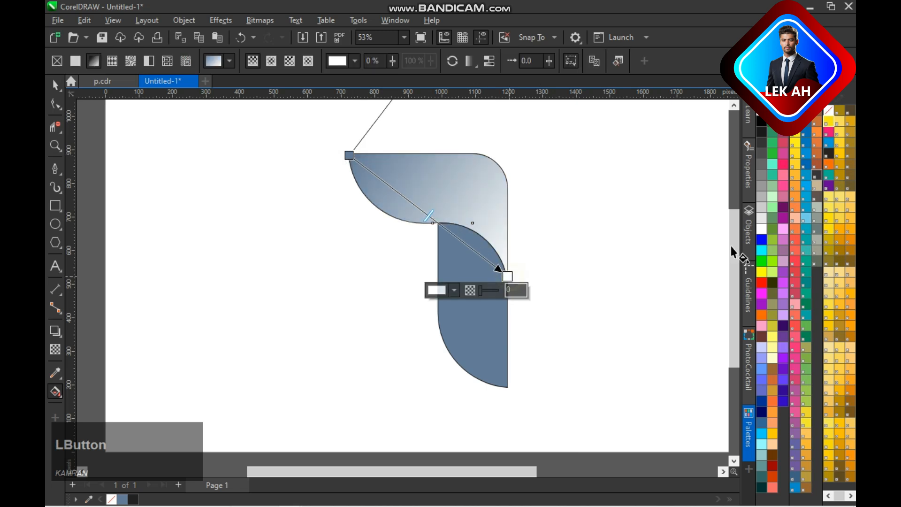
left_click(762, 261)
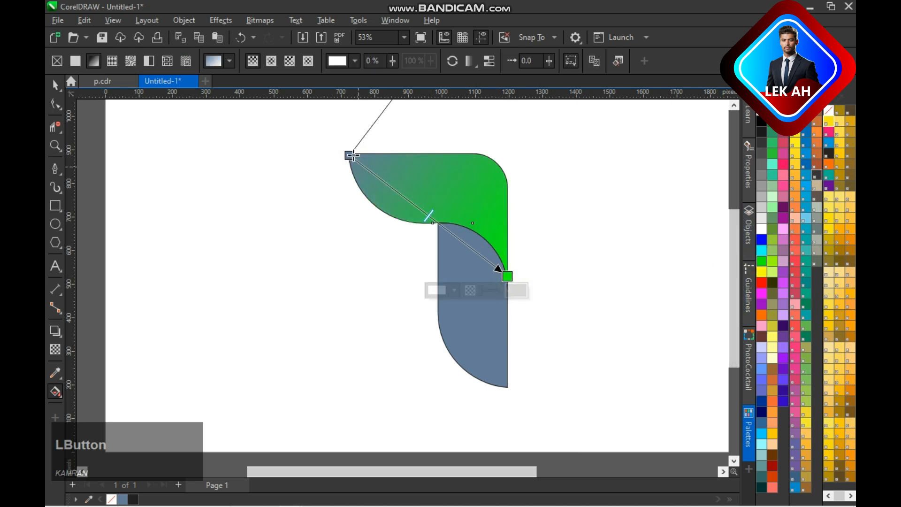
Step: Set the wing gradient's end colour to magenta and its start colour to purple
left_click(352, 156)
left_click(764, 293)
left_click(354, 157)
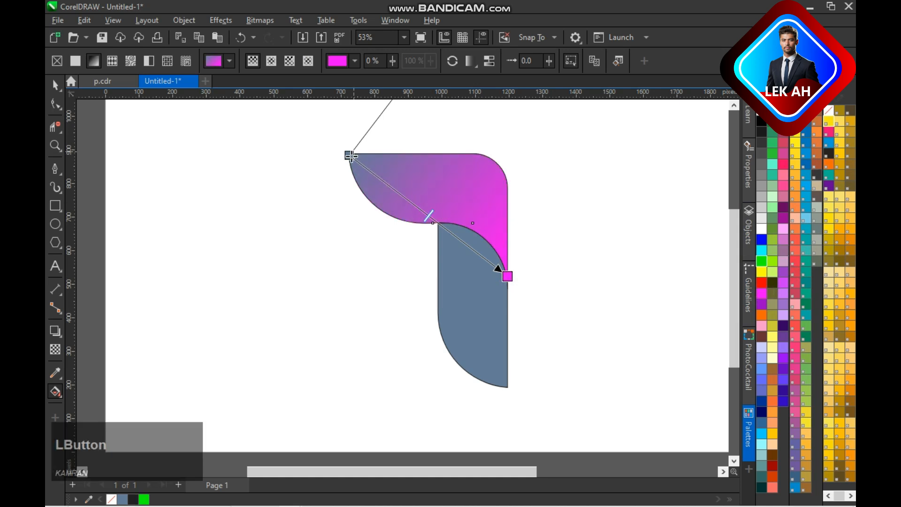
left_click(762, 303)
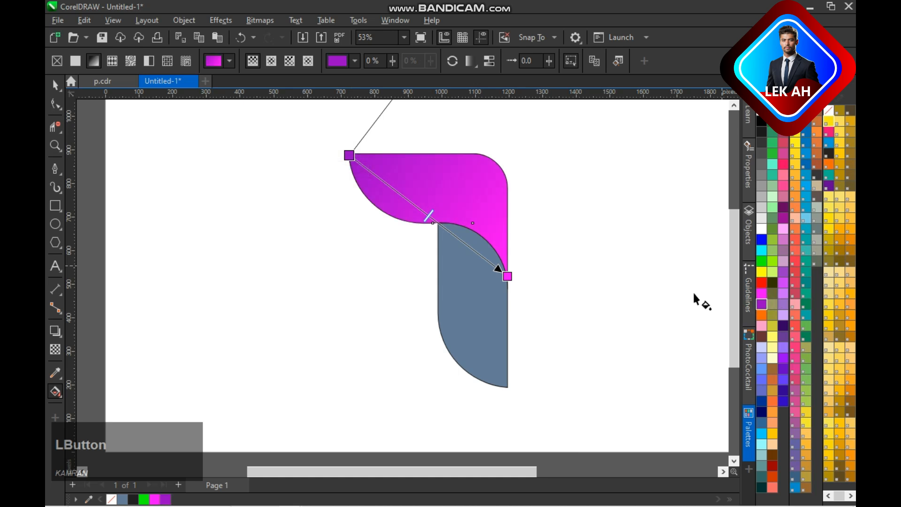
Step: Move the gradient's start handle onto the wing's upper-left tip and set the start colour to red
left_click(509, 277)
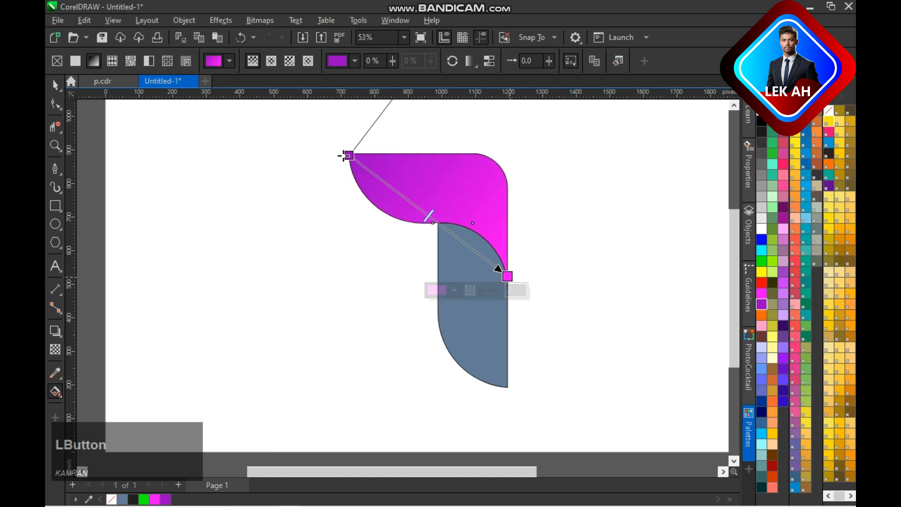
mouse_move(361, 162)
left_mouse_down()
mouse_move(383, 160)
mouse_move(377, 152)
mouse_move(348, 153)
left_mouse_up()
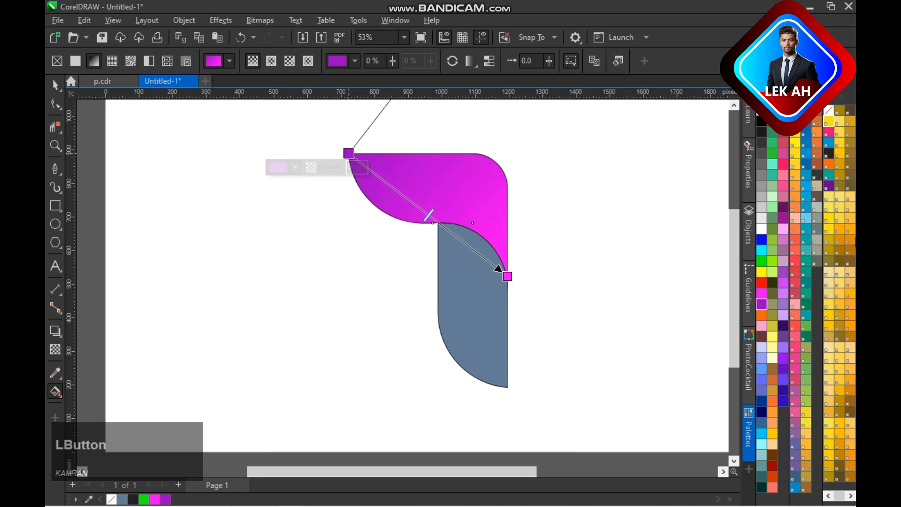
left_click(764, 281)
key("space")
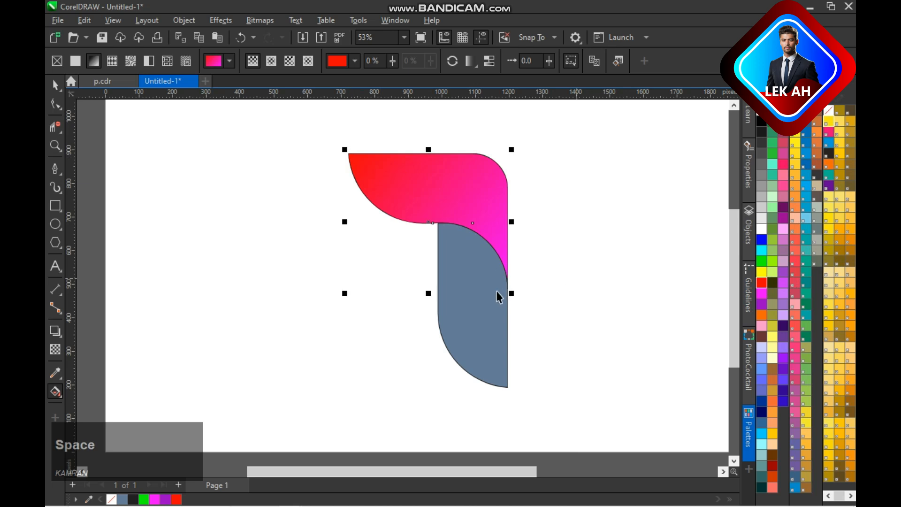
Step: Apply a linear gradient to the lower leaf from its upper-left corner to its bottom tip, with dark green start and green end
left_click(498, 305)
key("space")
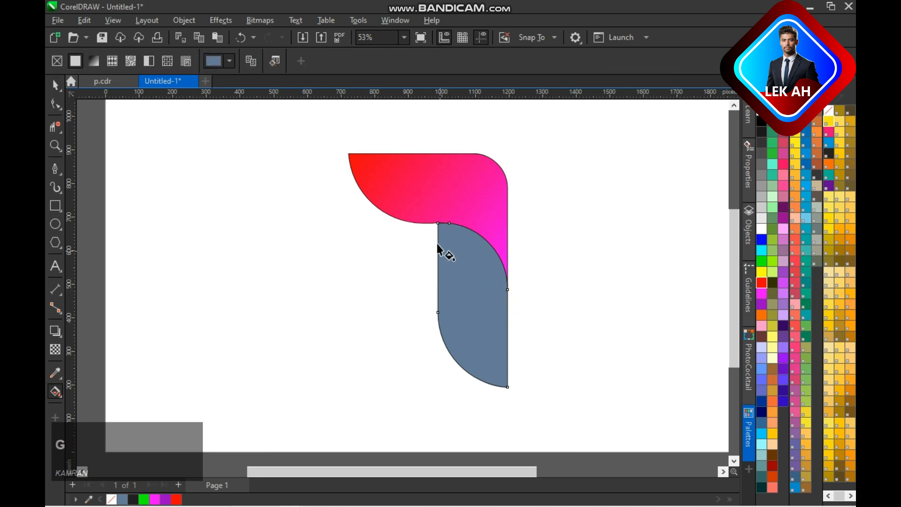
left_click_drag(437, 223, 507, 386)
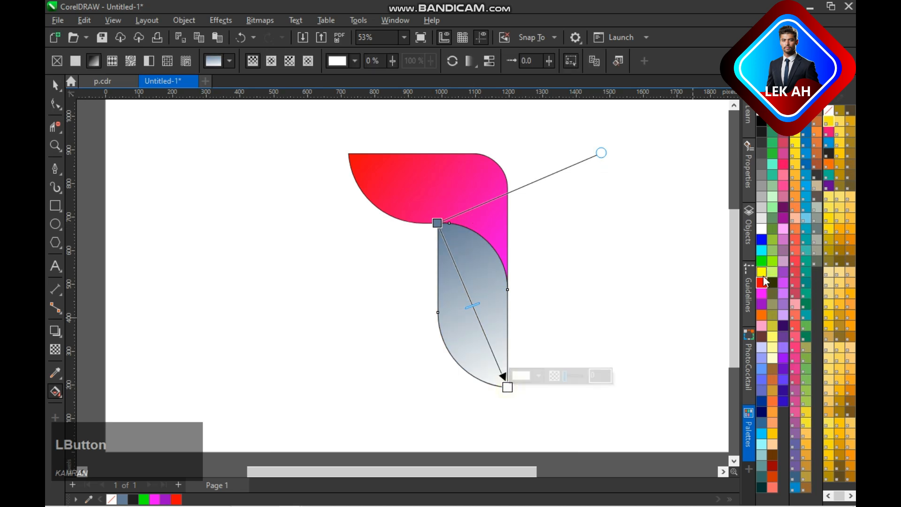
left_click(762, 262)
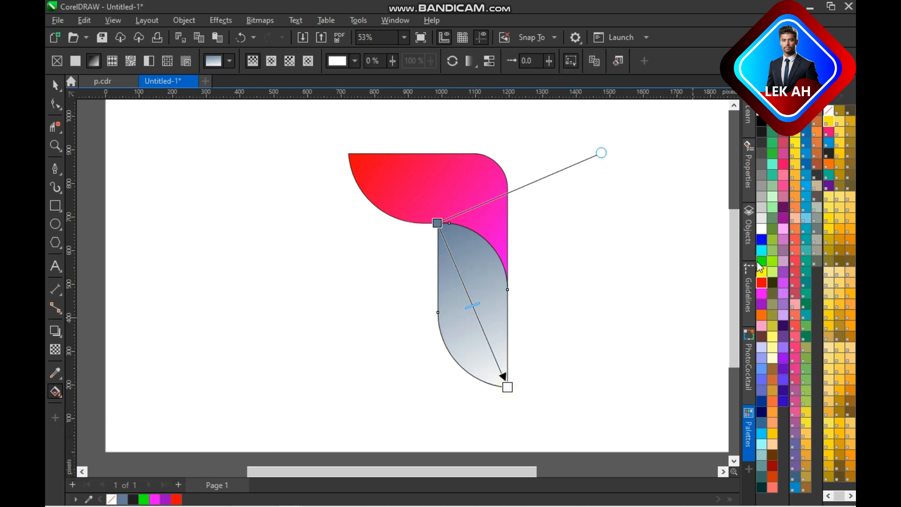
left_click(437, 223)
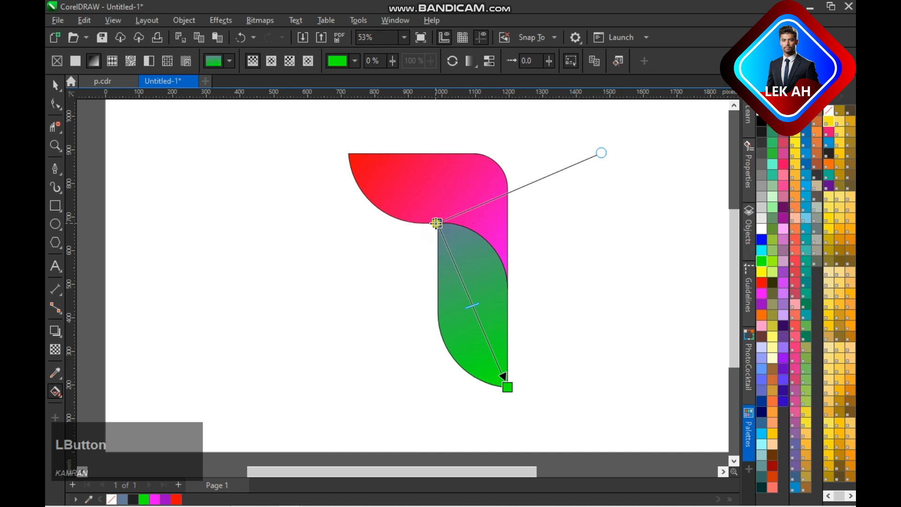
left_click(772, 218)
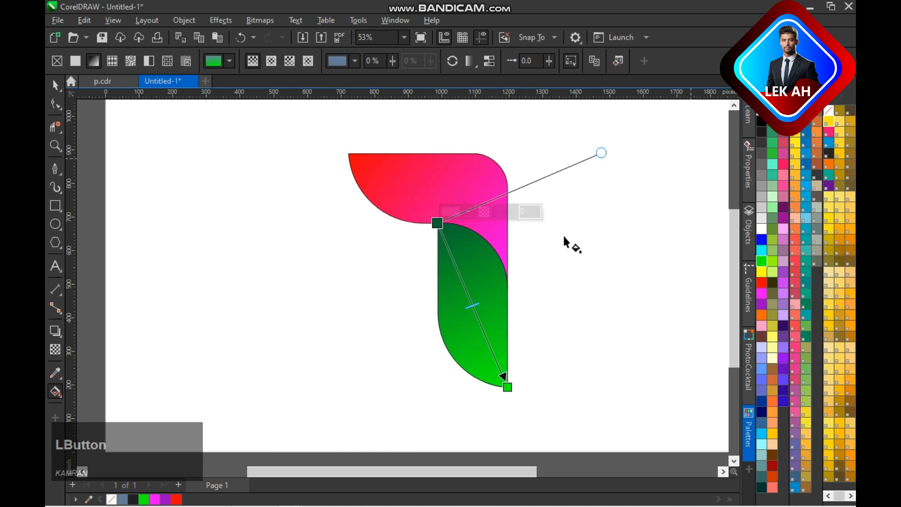
key("space")
left_click(575, 262)
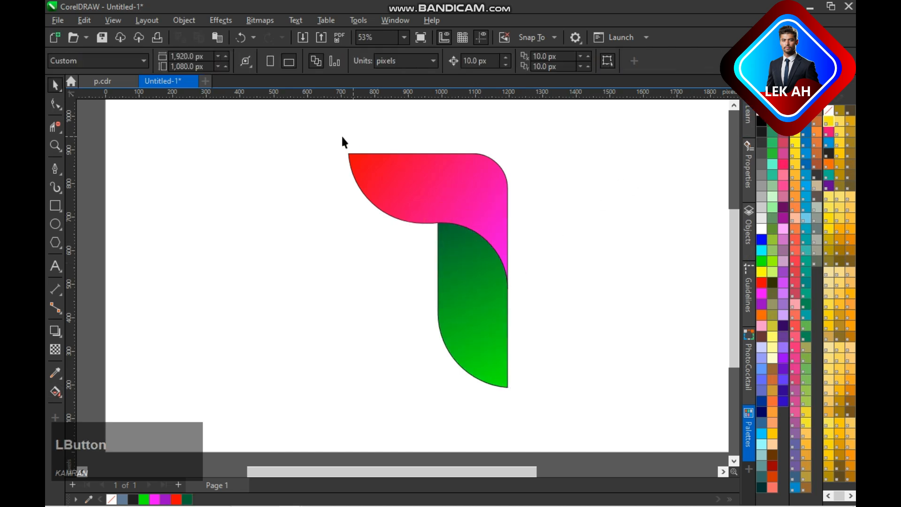
Step: Give both the wing and the leaf a black outline
left_click_drag(579, 428, 582, 422)
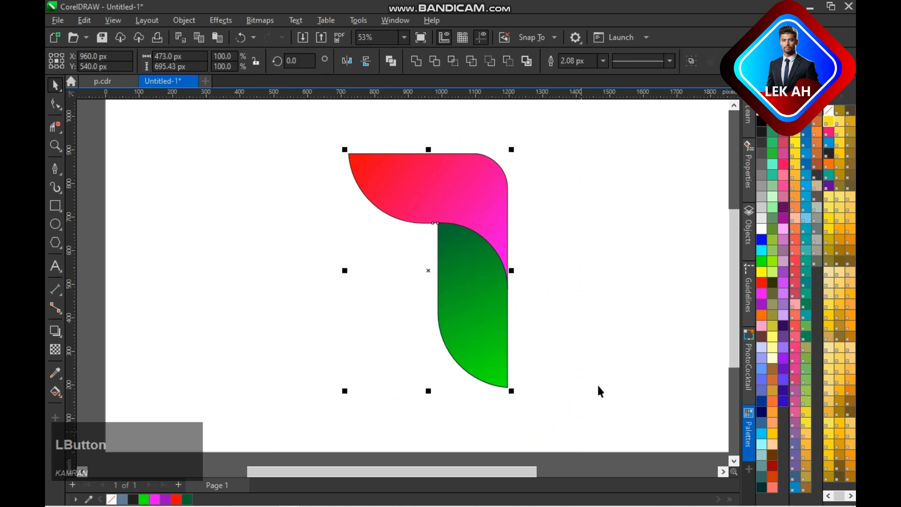
right_click(761, 118)
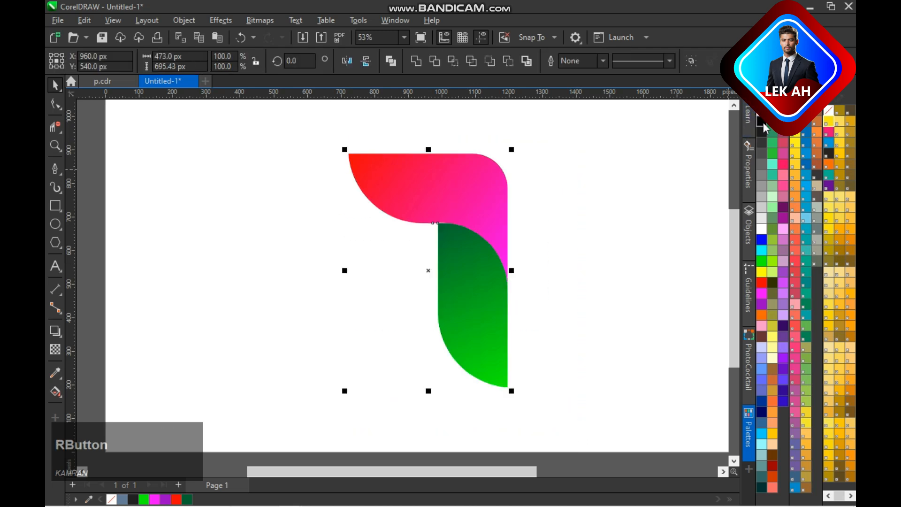
left_click(610, 201)
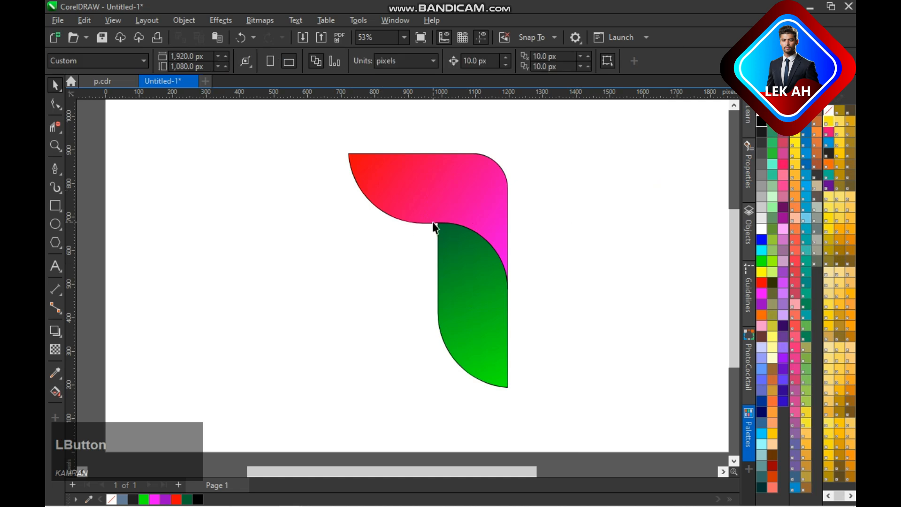
Step: Save the document under the file name reer
key("ctrl+s")
type("reer")
key("Return")
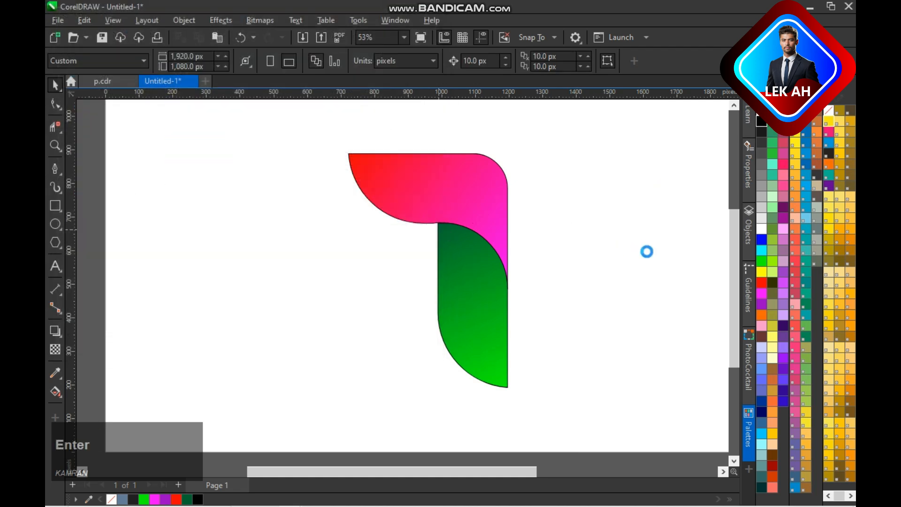
left_click(601, 252)
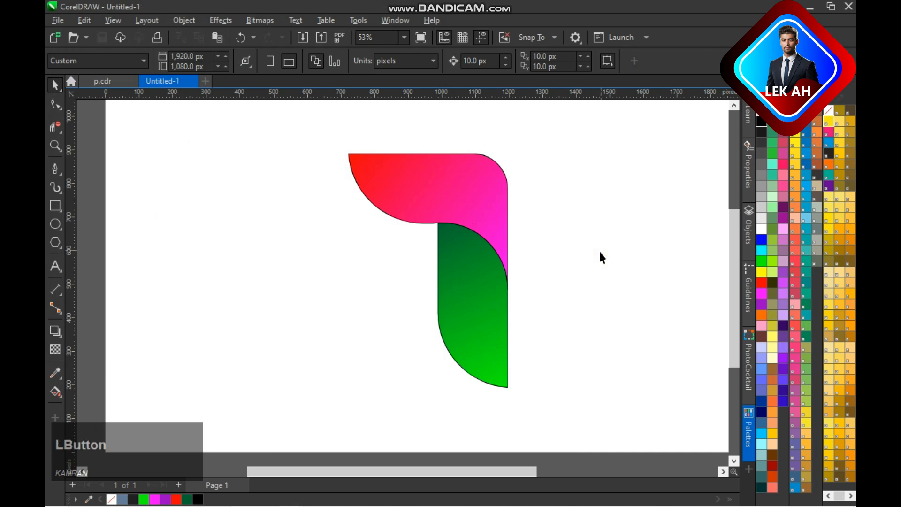
Step: Draw a circle about 162 px in diameter and place it over the lower part of the green leaf
left_click(54, 224)
left_click_drag(222, 200, 280, 253)
key("space")
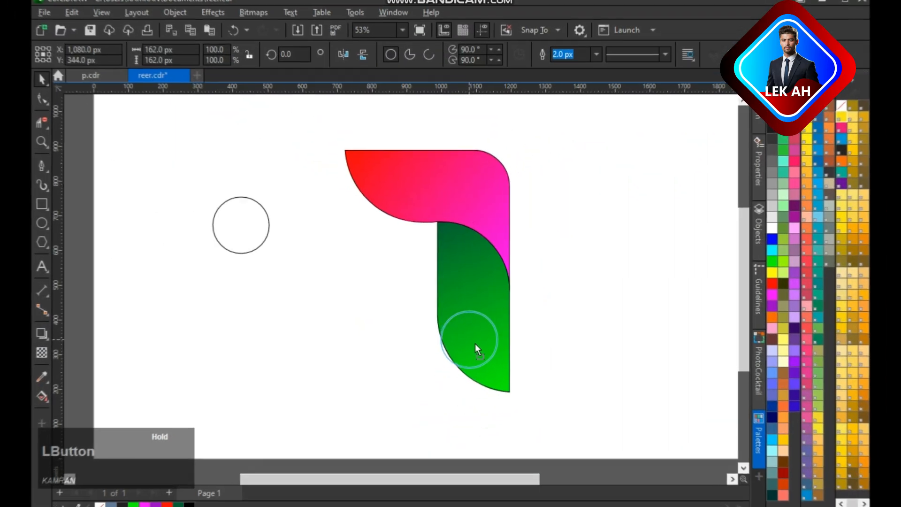
left_click_drag(475, 342, 476, 342)
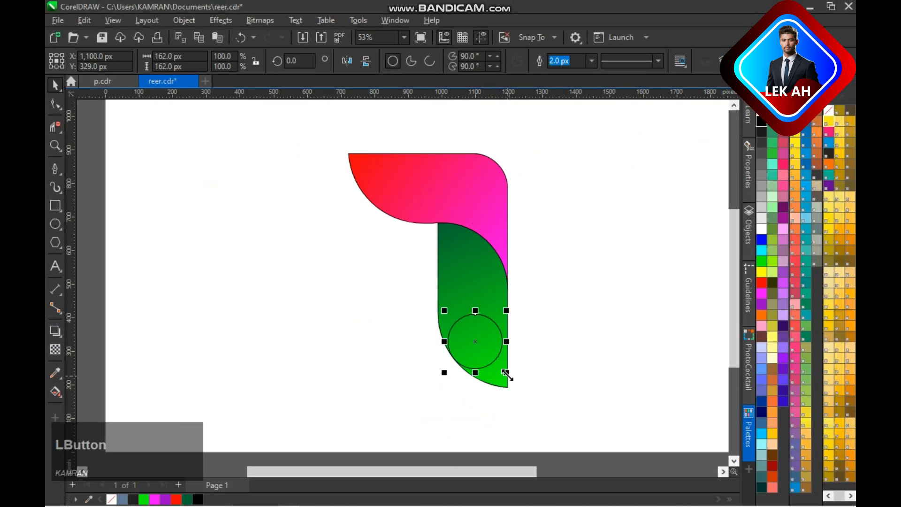
left_click_drag(505, 372, 520, 381)
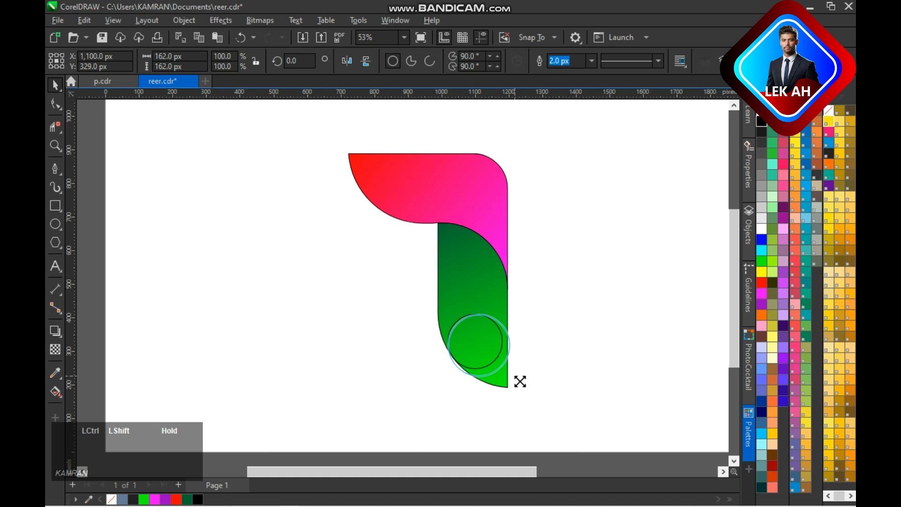
left_click_drag(520, 381, 516, 376)
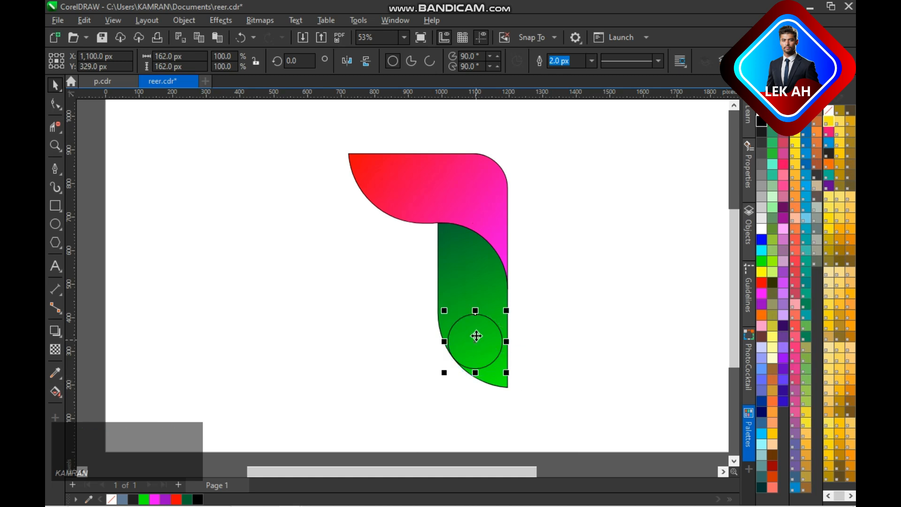
Step: Move the circle above the wing and centre it horizontally on the green leaf
left_click_drag(475, 341, 470, 121)
left_click(488, 308, "shift")
key("c")
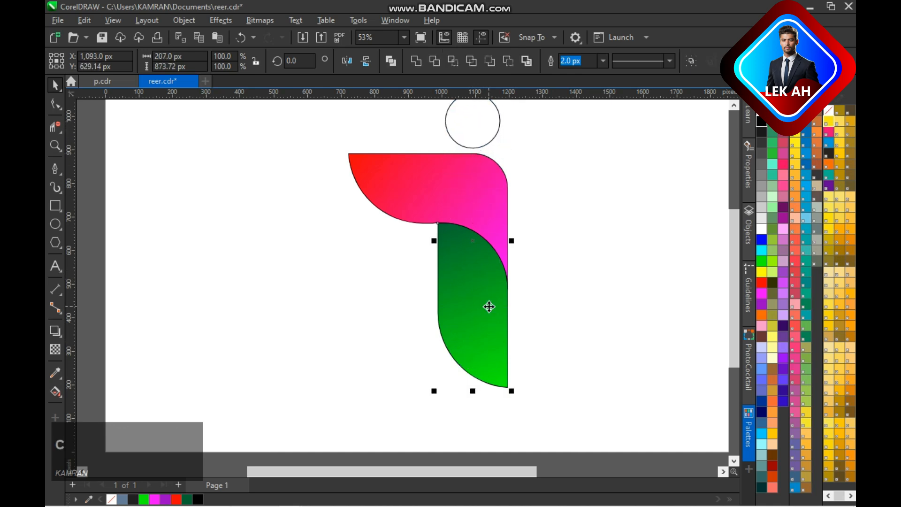
left_click(553, 273)
Step: Enlarge the circle from its centre to 200 px and nudge it up 20 px, clear of the wing
left_click_drag(737, 236, 695, 187)
left_click(498, 149)
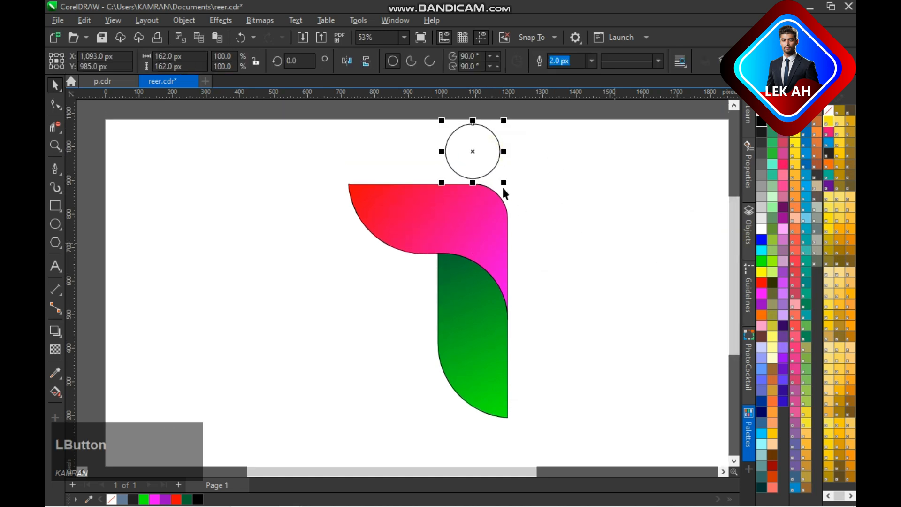
left_click_drag(505, 182, 513, 189)
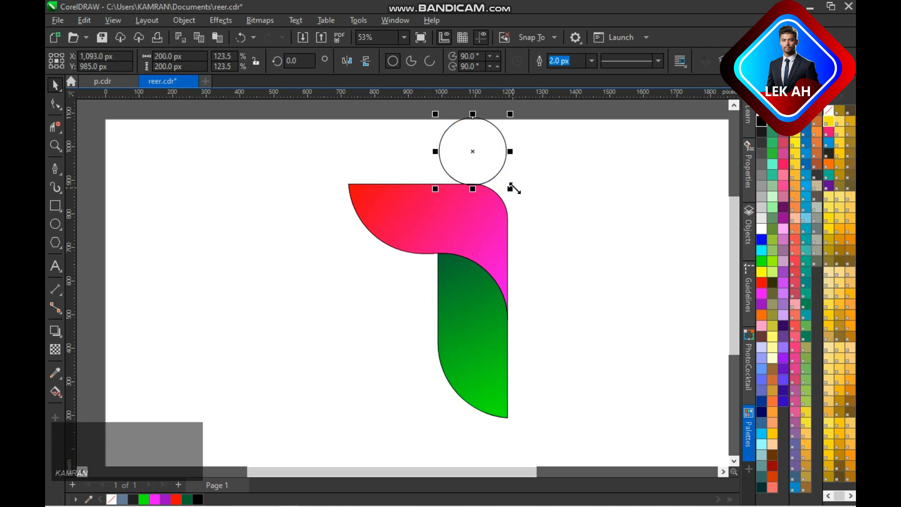
key("Up")
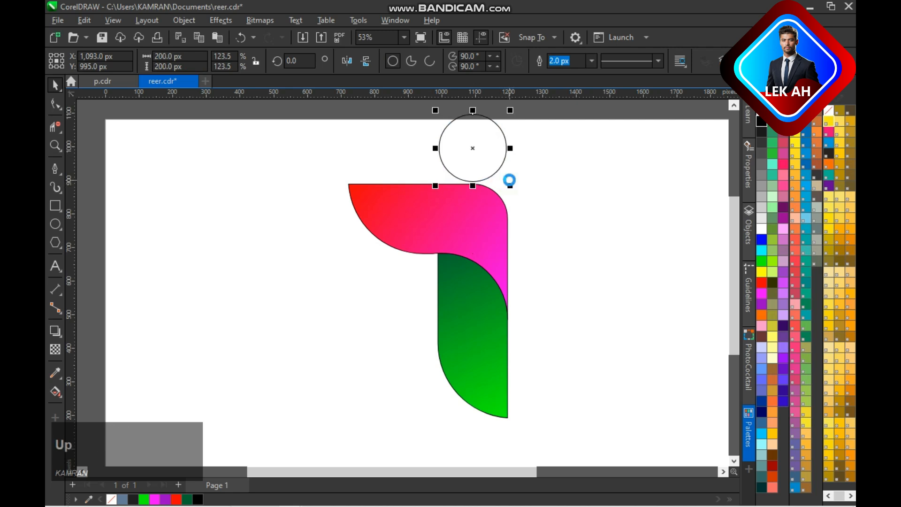
key("Up")
left_click(599, 187)
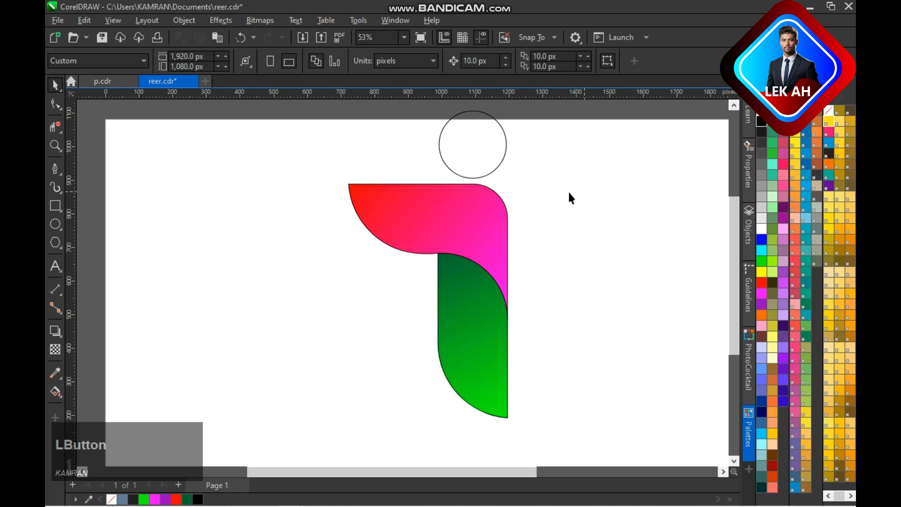
Step: Apply a vertical linear gradient to the circle from its top to its bottom, with dark green start and green end
left_click(461, 154)
key("g")
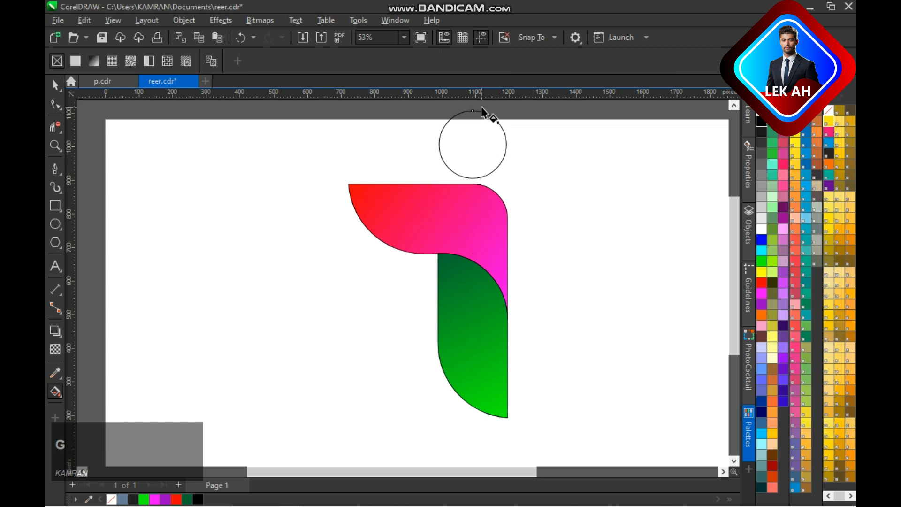
left_click_drag(475, 112, 472, 178)
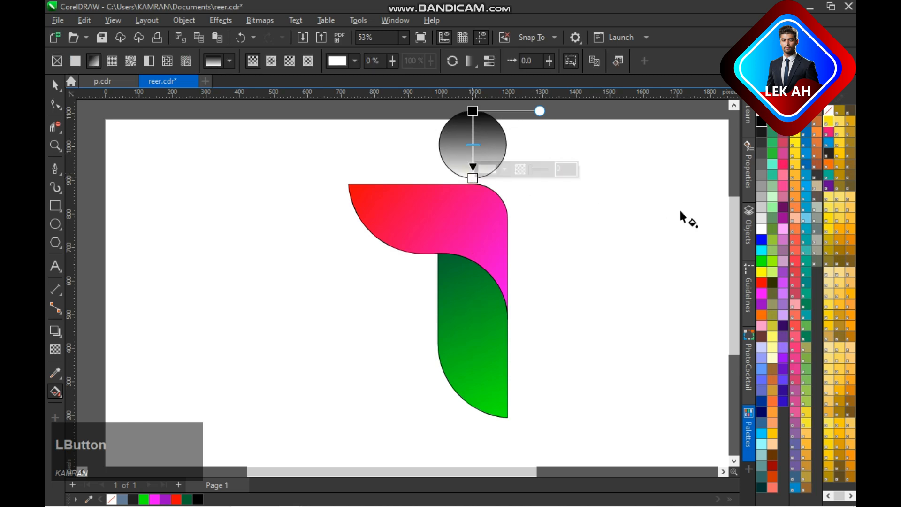
left_click(762, 261)
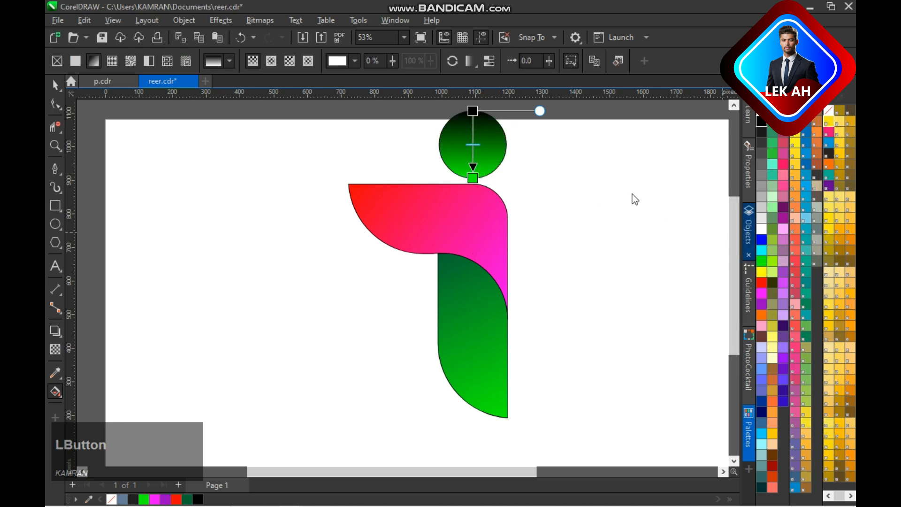
left_click(473, 110)
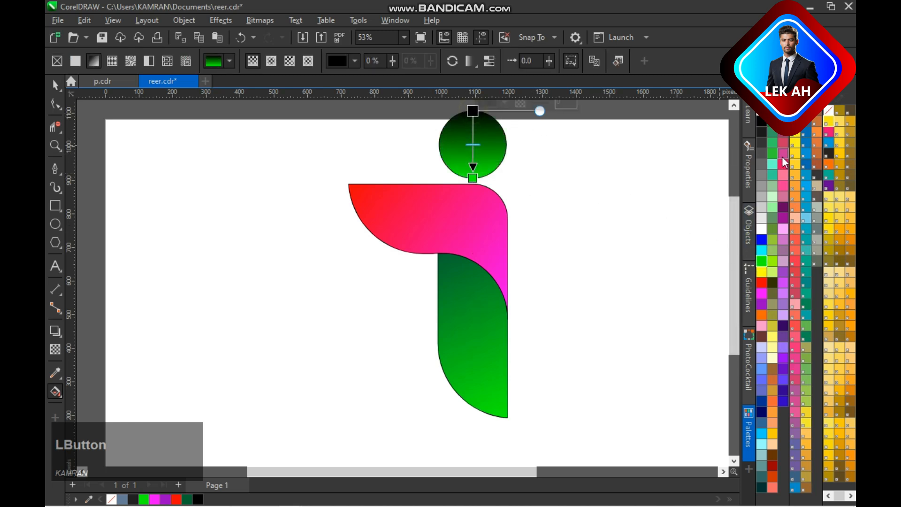
left_click(771, 126)
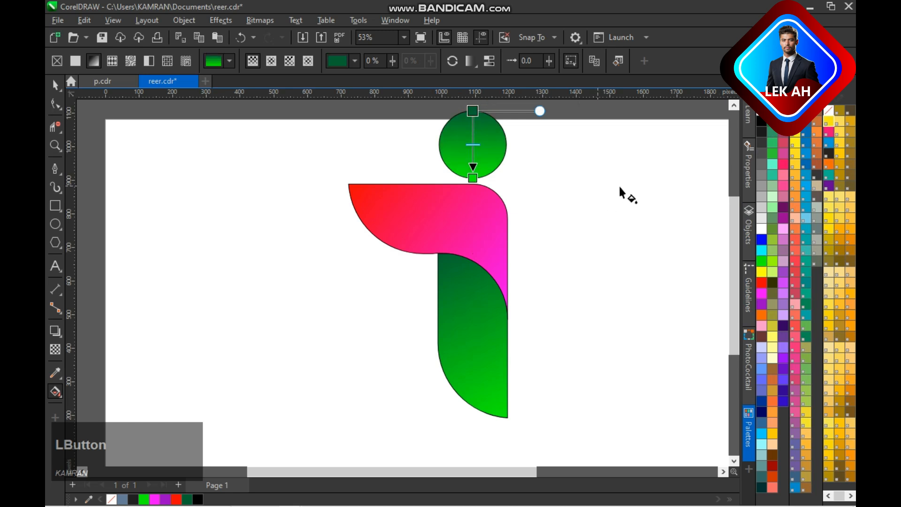
Step: Try blue as the circle gradient's start colour, and return the start colour to dark green
left_click(762, 241)
left_click(472, 177)
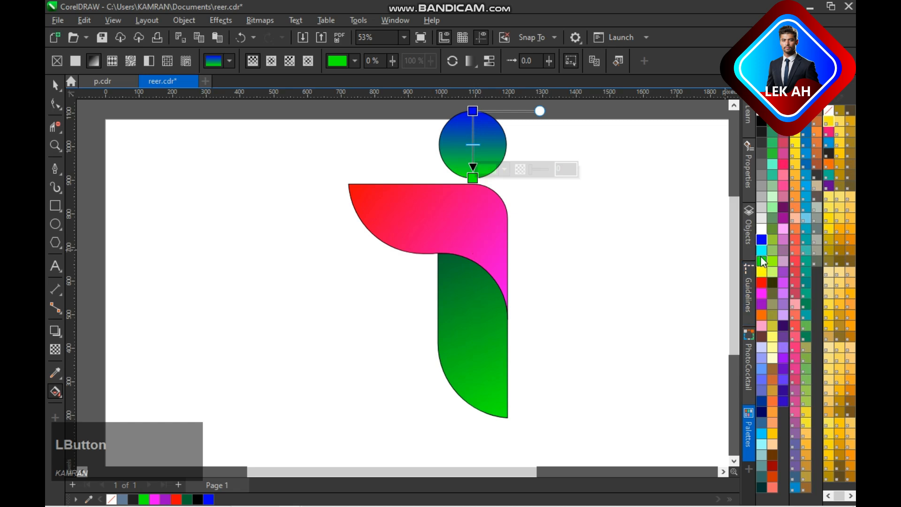
left_click(473, 111)
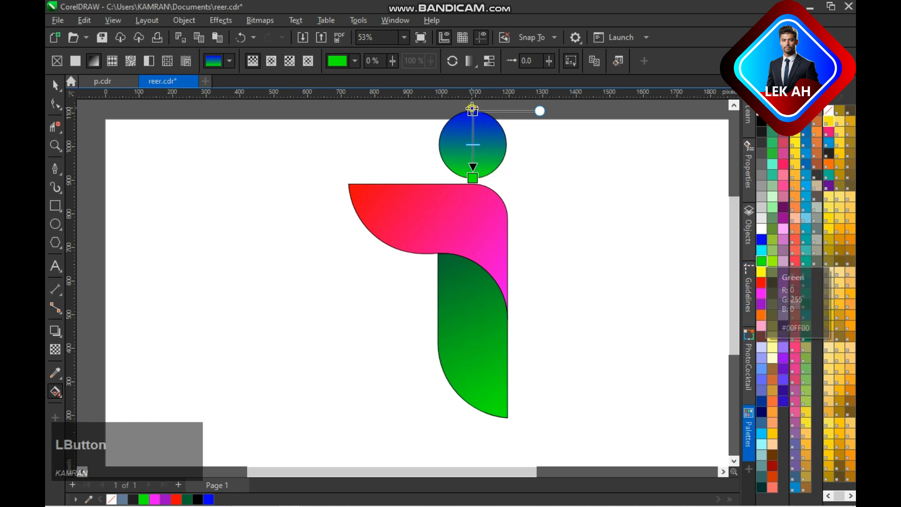
left_click(760, 131)
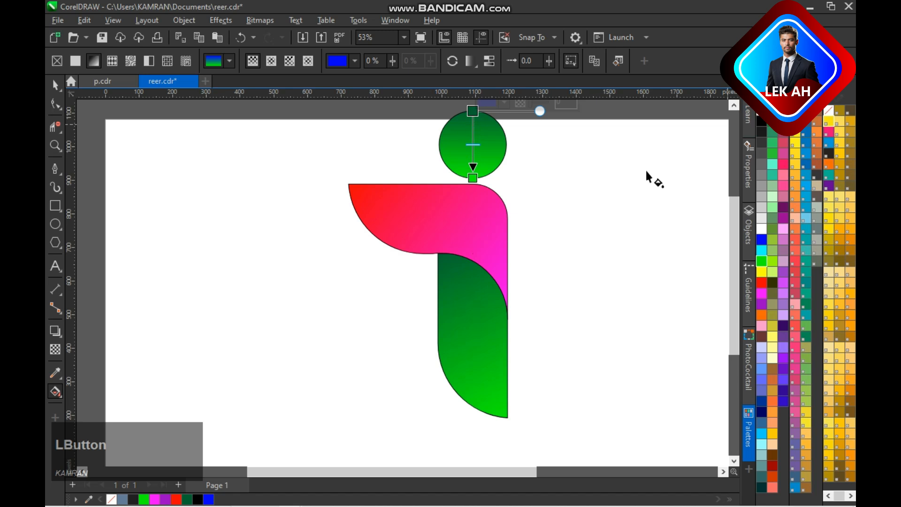
key("space")
left_click(566, 177)
Step: Set the circle gradient's start colour to blue and its end colour to cyan
left_click(492, 144)
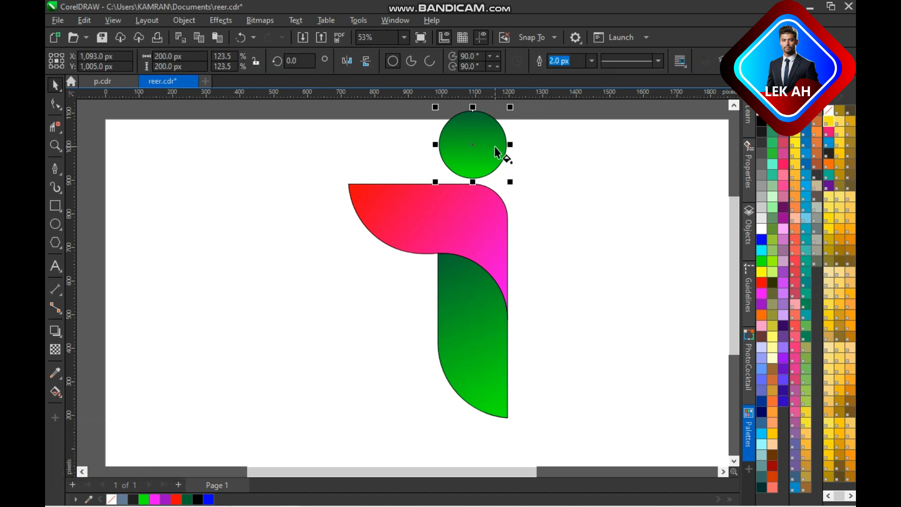
key("space")
left_click_drag(762, 240, 472, 111)
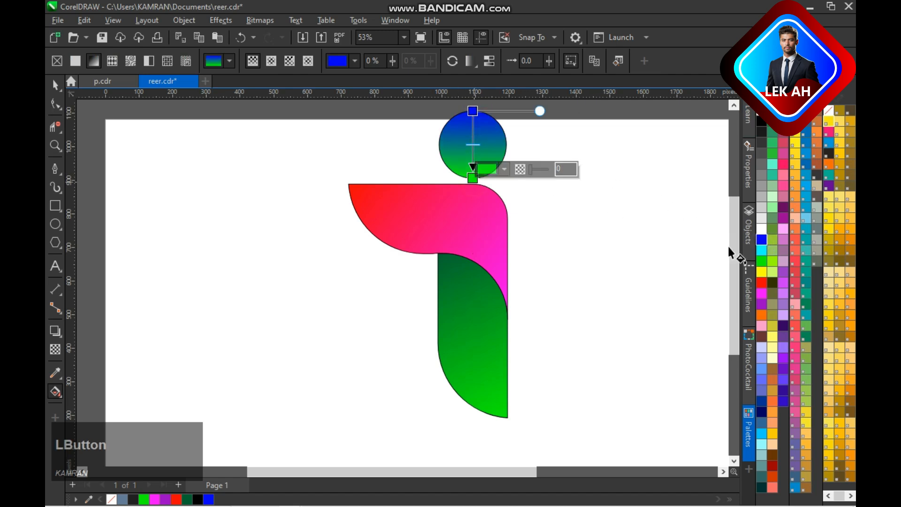
left_click(762, 251)
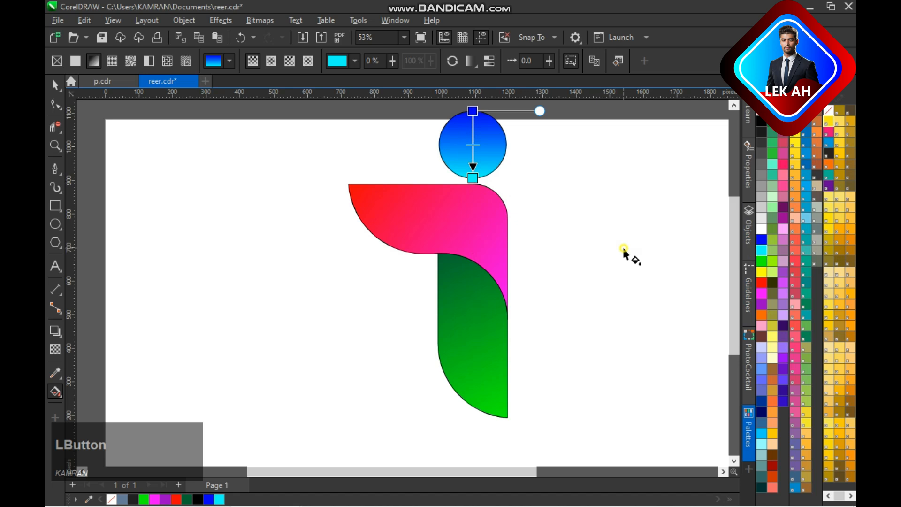
Step: Remove the outlines of the circle, the wing and the leaf, and save the document
key("space")
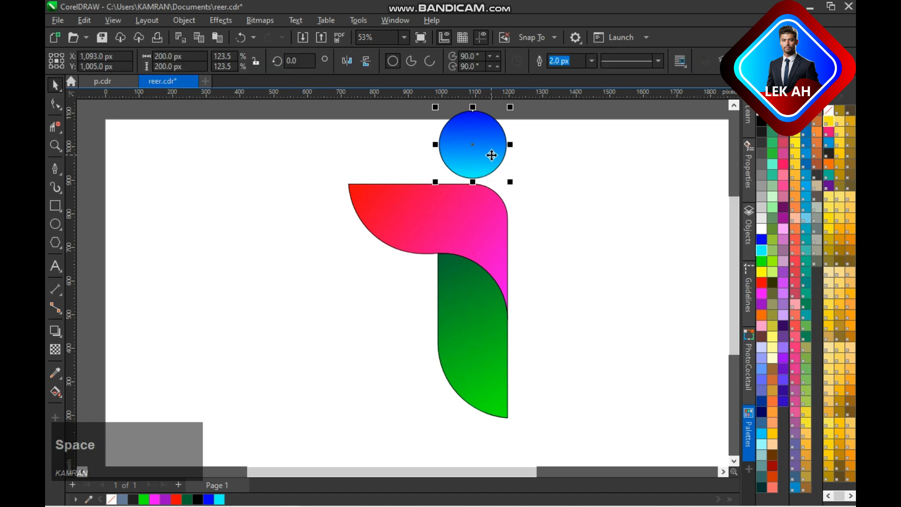
left_click(654, 173)
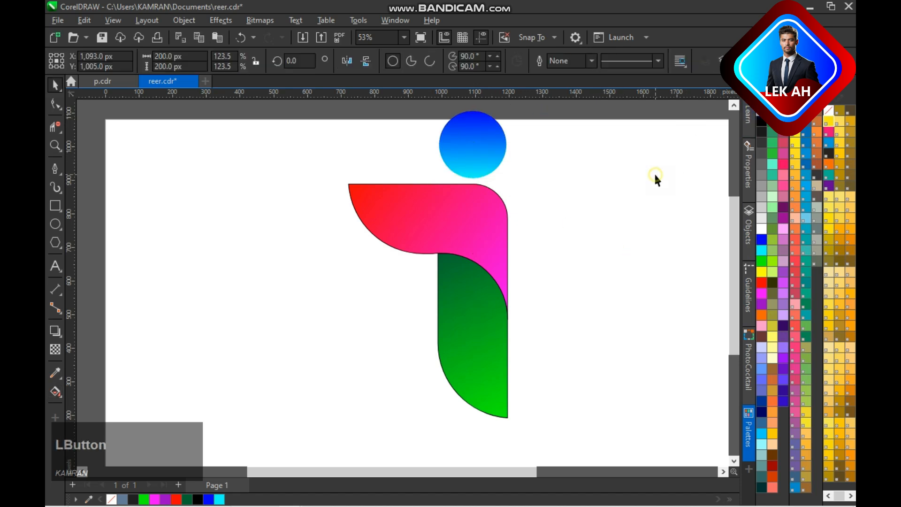
left_click(435, 232)
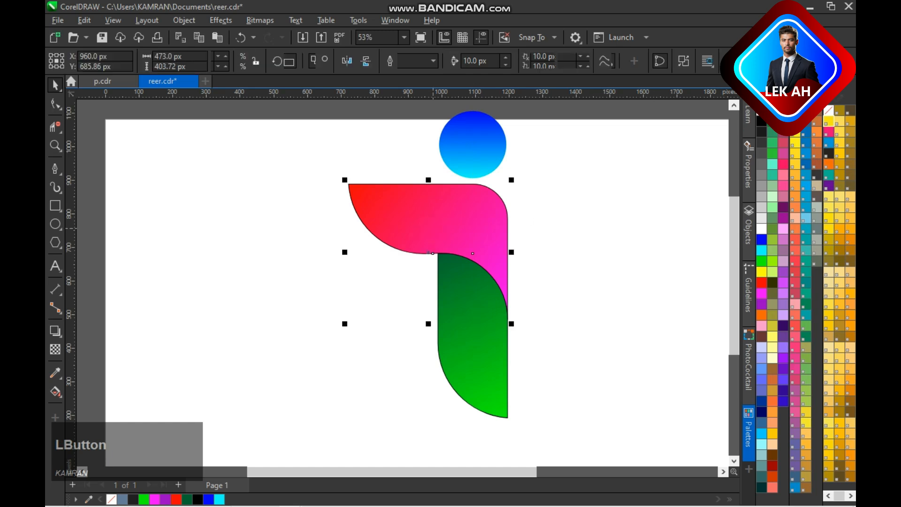
right_click(829, 110)
left_click(608, 205)
left_click(502, 322)
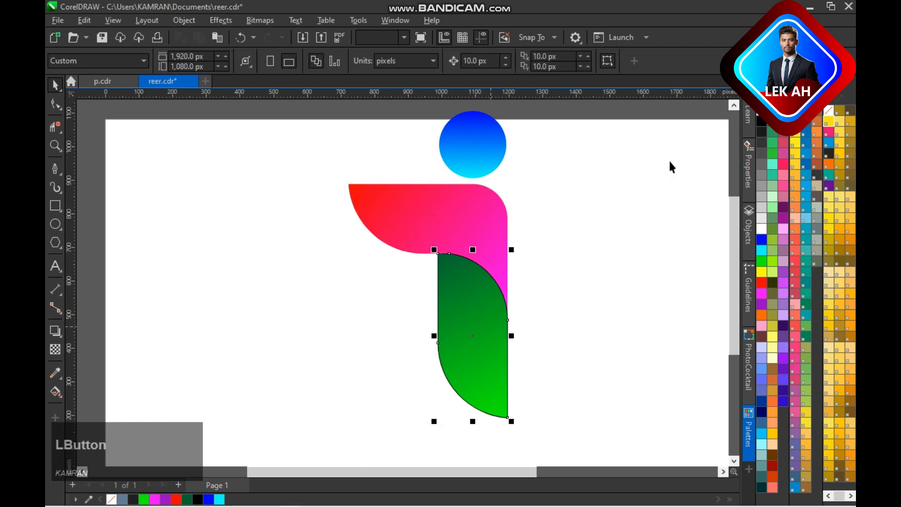
right_click(829, 111)
left_click(621, 198)
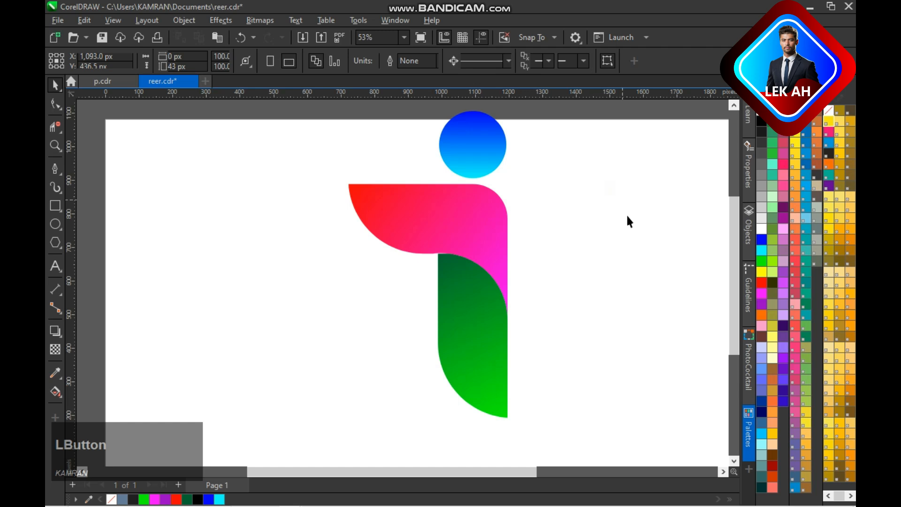
key("ctrl+s")
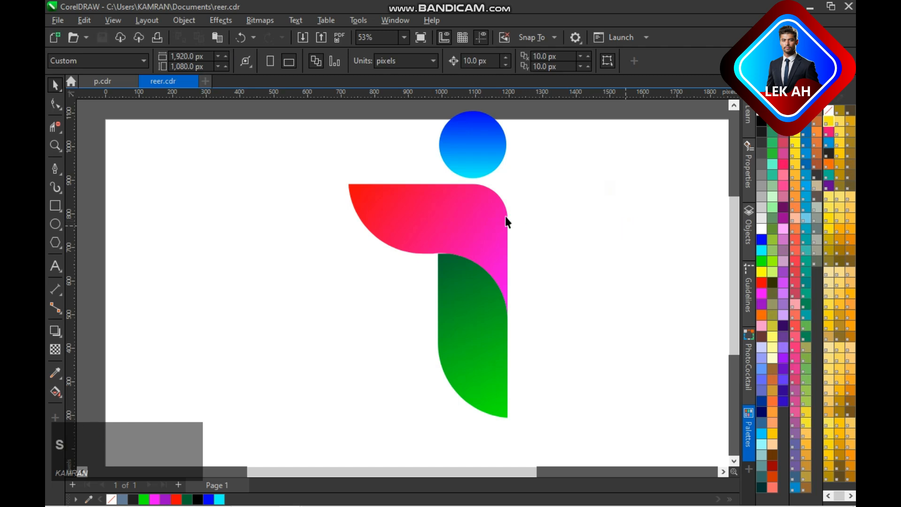
Step: Group all the logo shapes and centre the group on the page
key("ctrl+a")
key("ctrl+g")
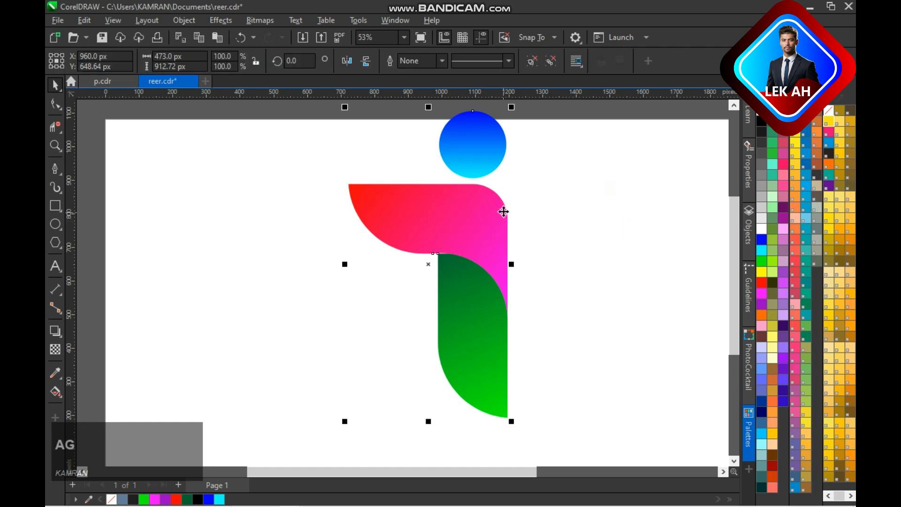
key("p")
scroll(549, 230, "down", 3)
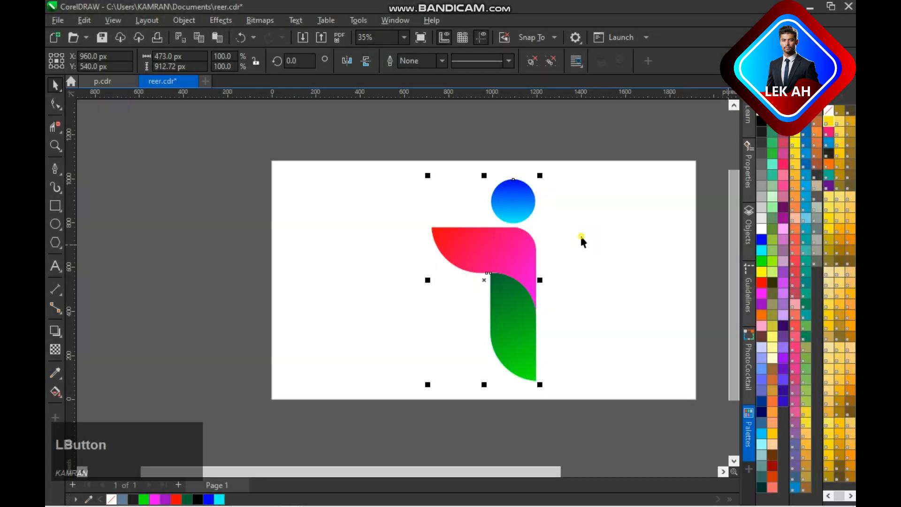
left_click(580, 237)
left_click(491, 287)
scroll(519, 267, "up", 1)
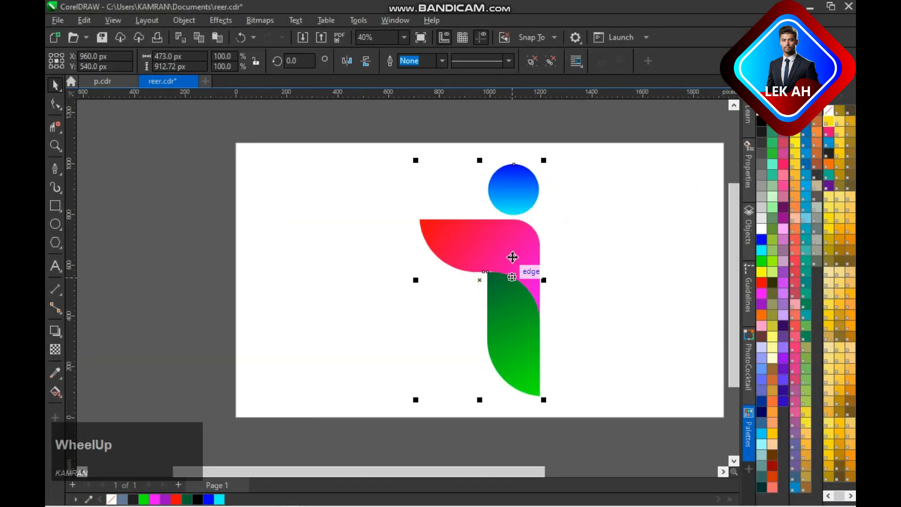
left_click(528, 121)
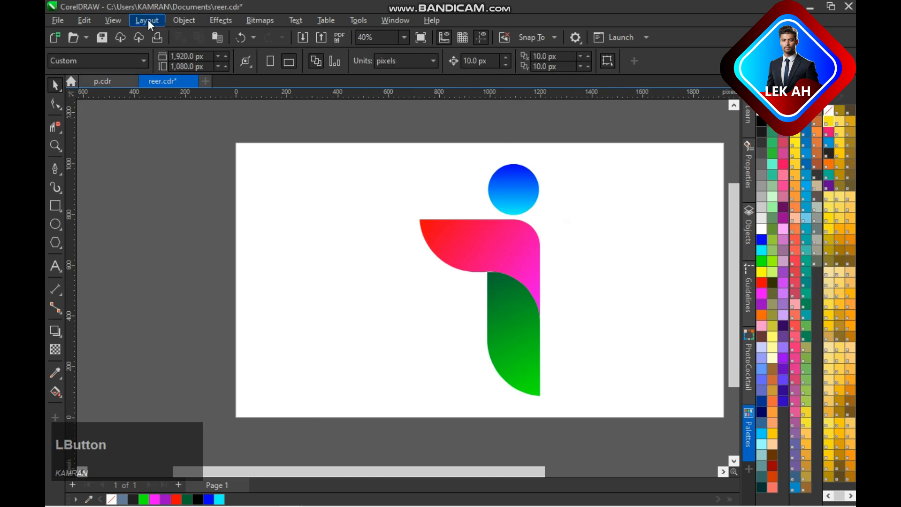
Step: Apply an Emboss effect to the logo group with depth 14, level 87, direction 33° and original color
left_click(446, 244)
left_click(228, 20)
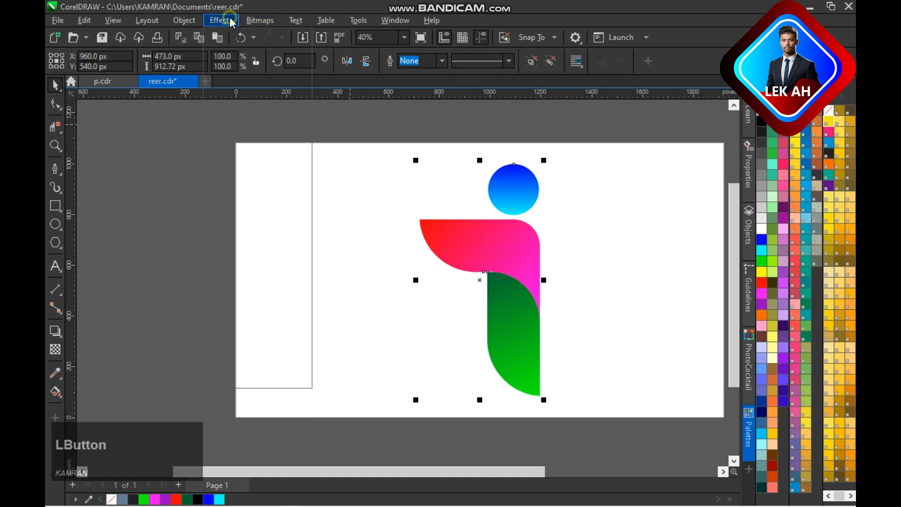
mouse_move(255, 57)
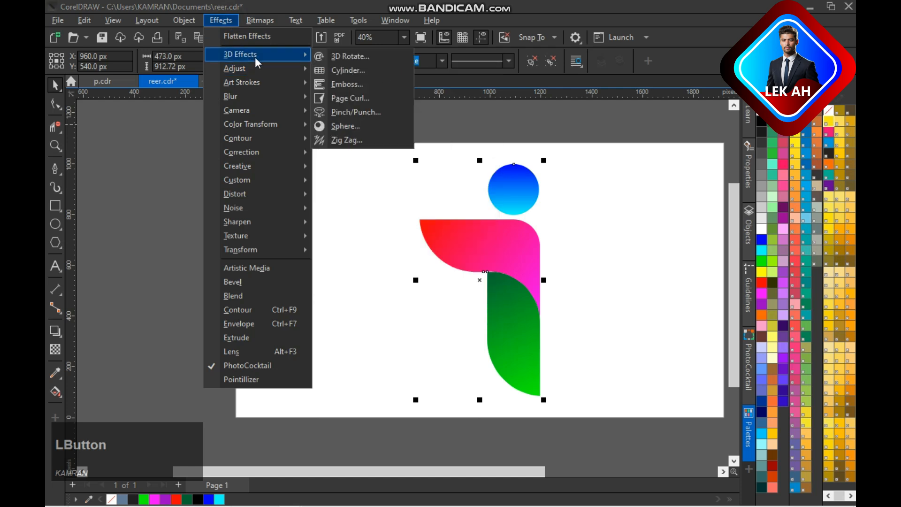
left_click(334, 84)
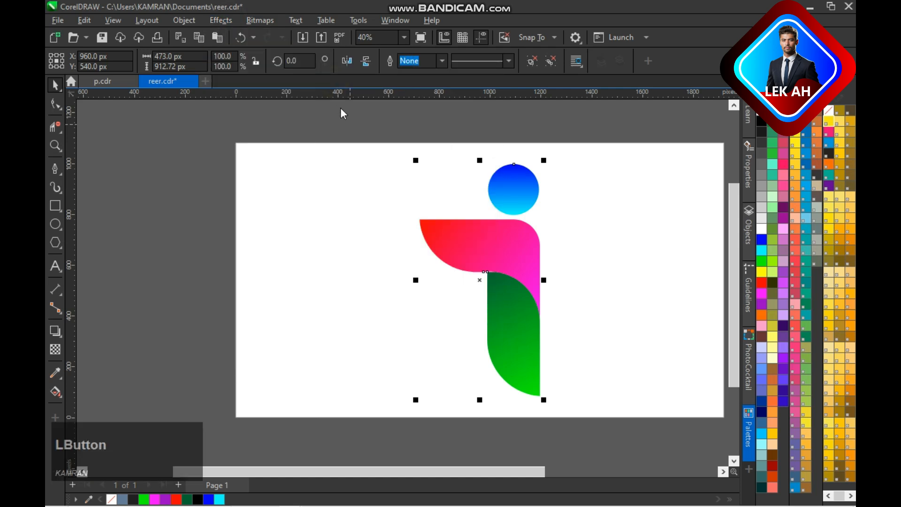
left_click_drag(408, 161, 170, 173)
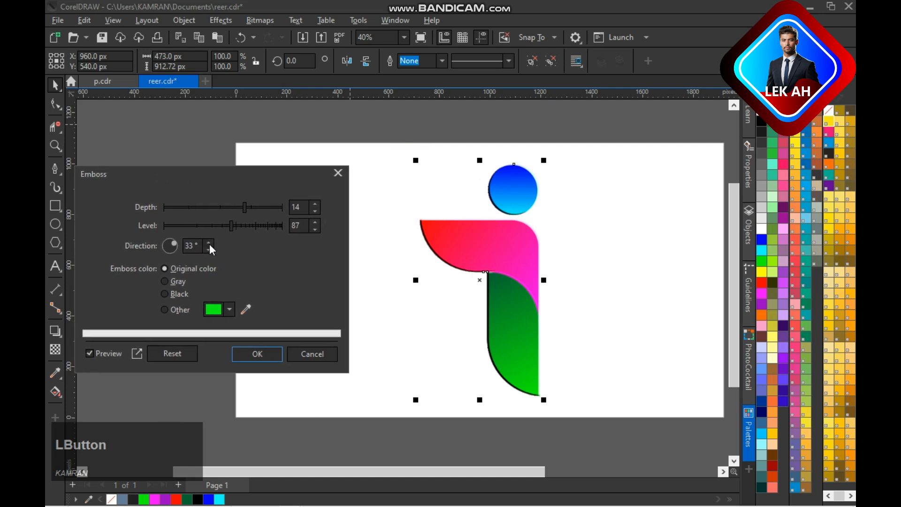
left_click(266, 355)
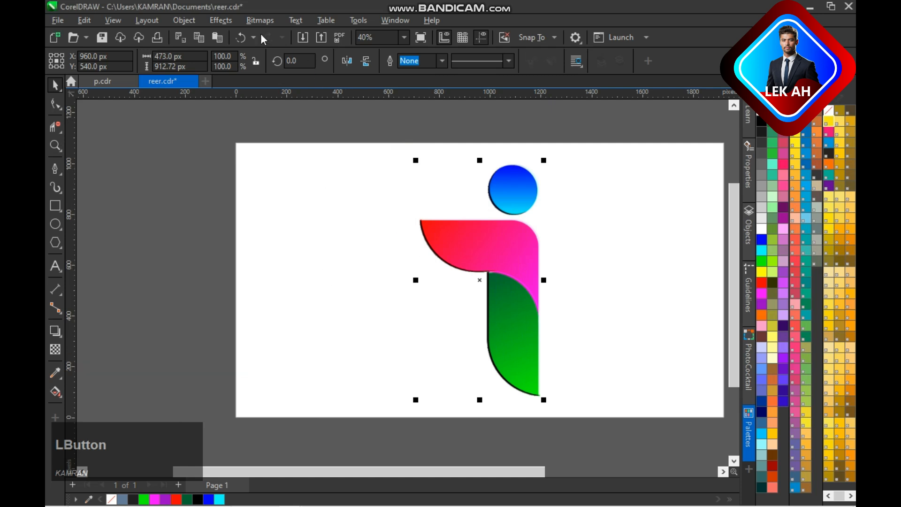
Step: Apply a 3D Rotate effect to the logo with vertical 0, horizontal -15 and best fit
left_click(232, 18)
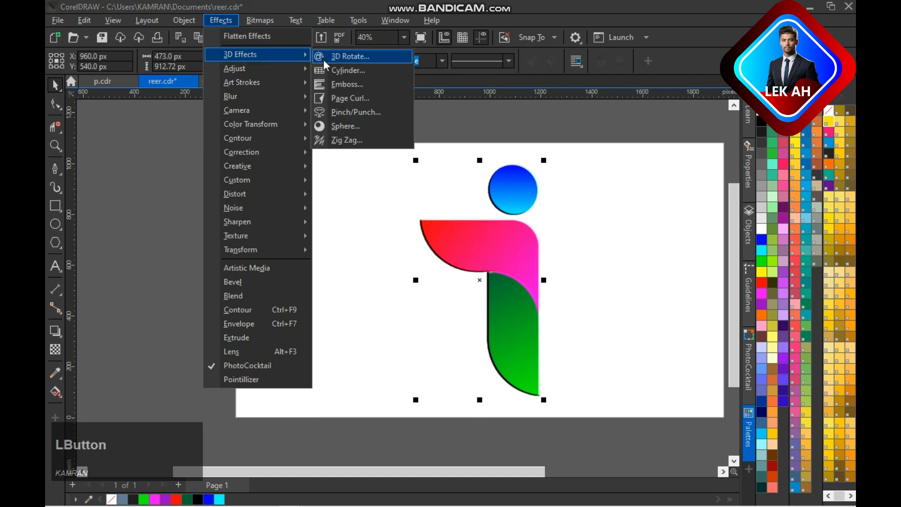
left_click(327, 65)
left_click_drag(397, 87, 268, 119)
left_click_drag(392, 74, 186, 112)
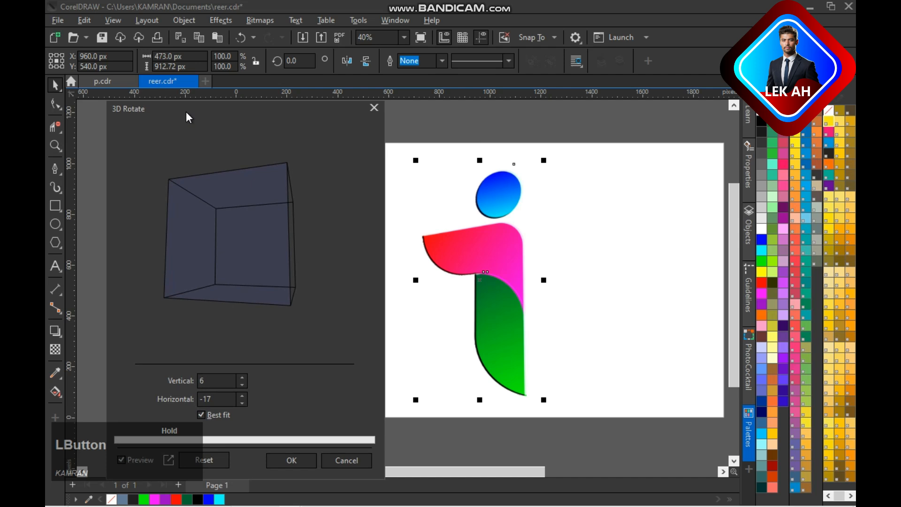
left_click_drag(221, 218, 232, 259)
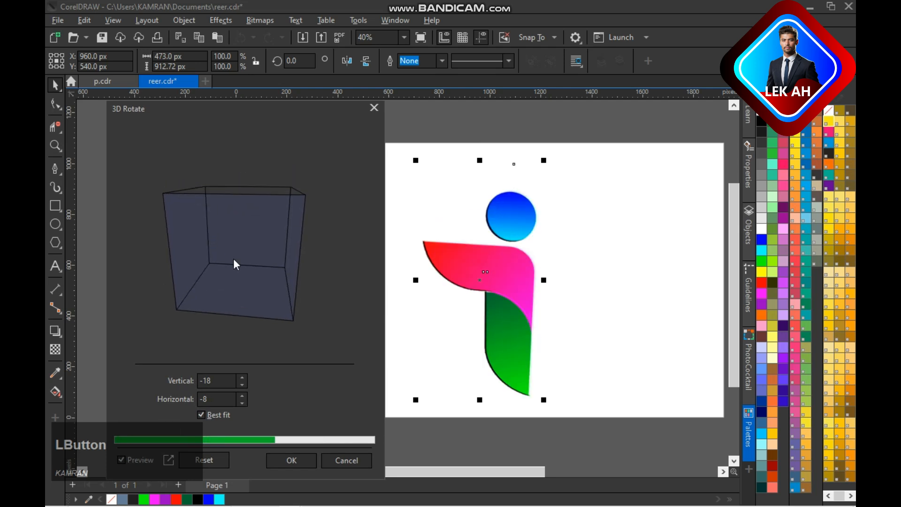
left_click(203, 460)
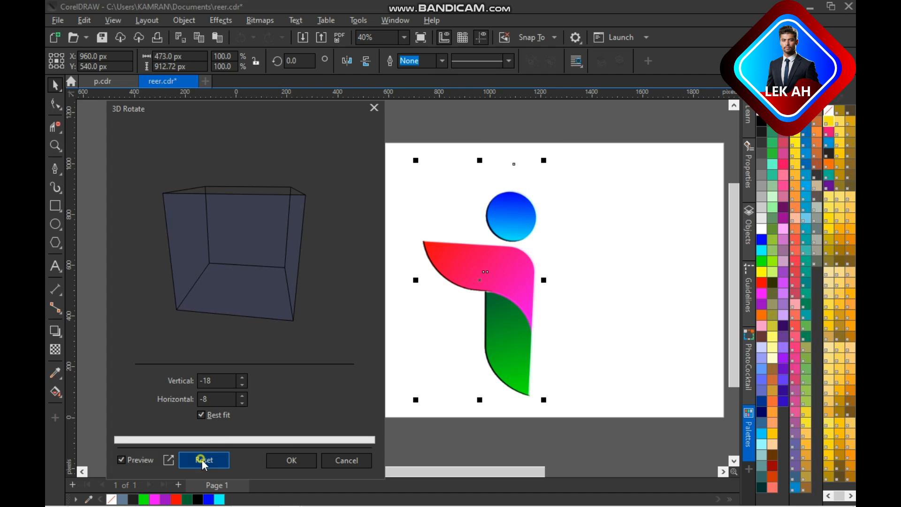
left_click_drag(256, 241, 233, 238)
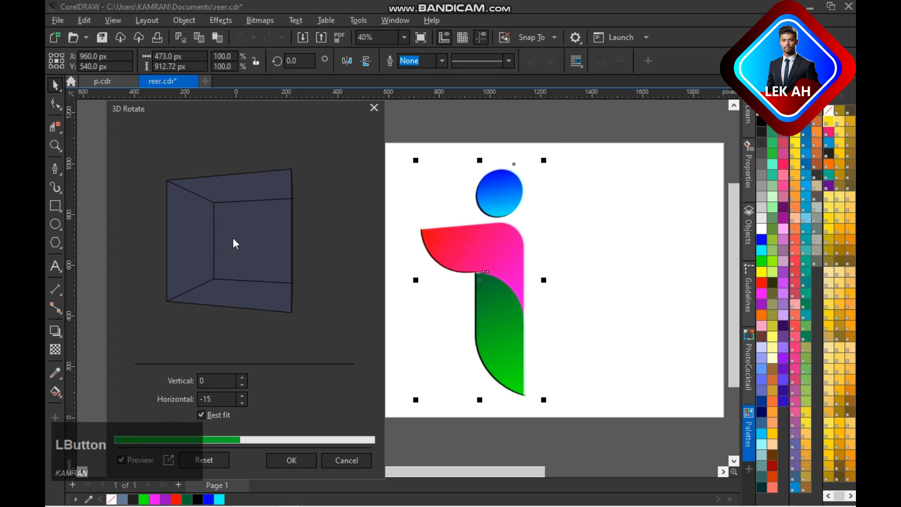
left_click(292, 460)
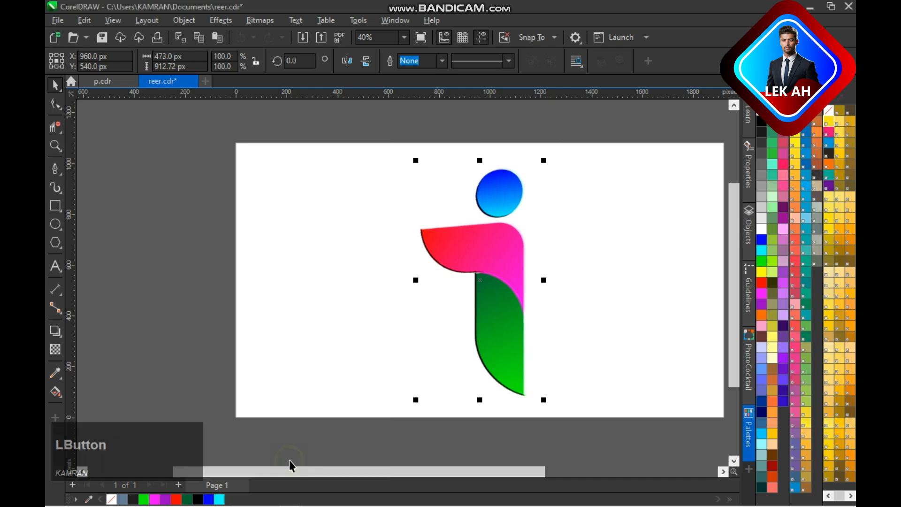
Step: Nudge the logo up by about 100 px
key("Up")
key("Up")
key("Up")
key("Up")
key("Up")
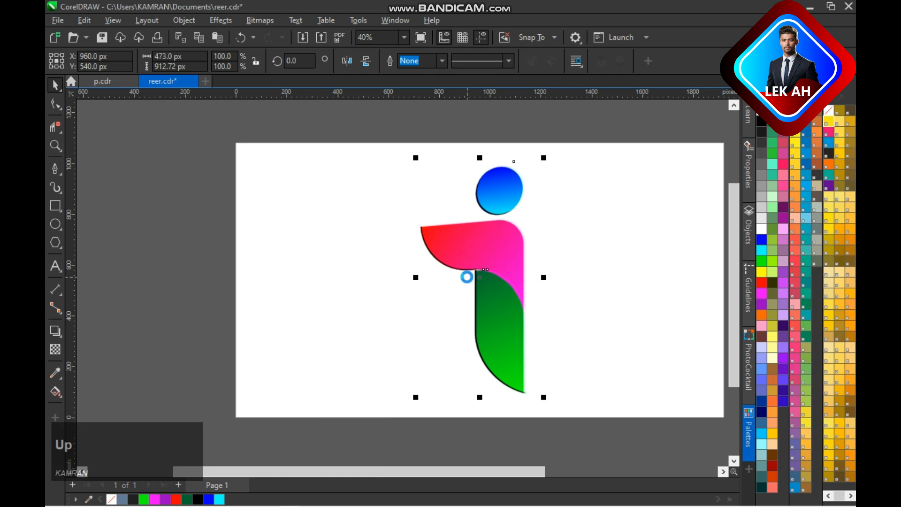
key("Up")
key("Up")
key("Up")
key("Up")
key("Up")
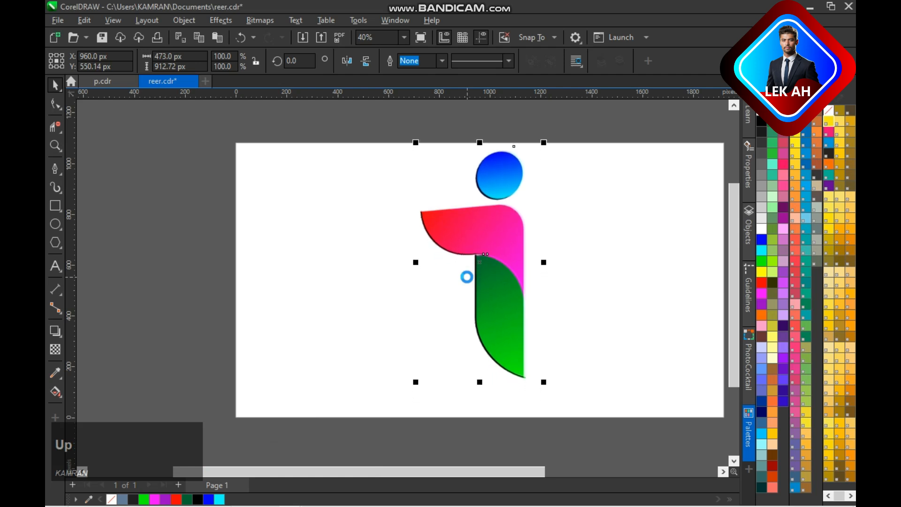
left_click(204, 252)
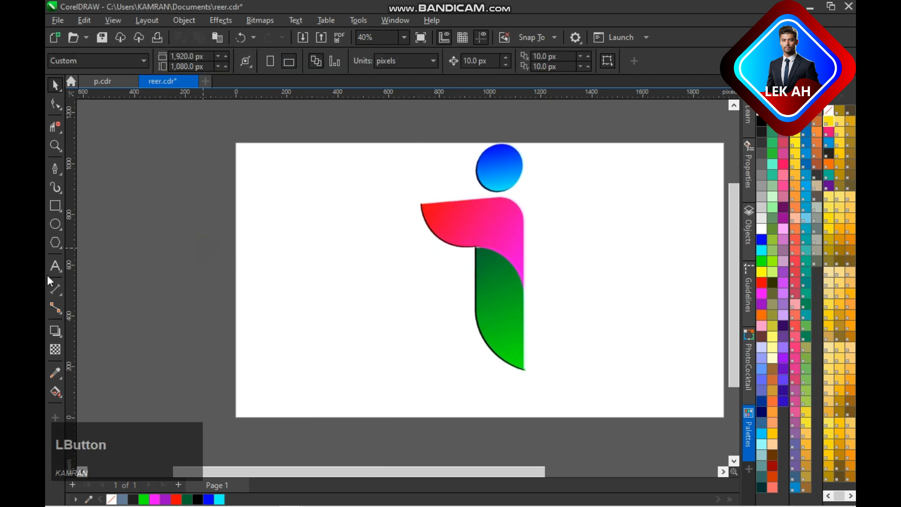
Step: Draw a flat ellipse of about 341 by 38 px below the logo, fill it black and remove its outline
left_click(55, 223)
left_click_drag(468, 380, 554, 385)
key("space")
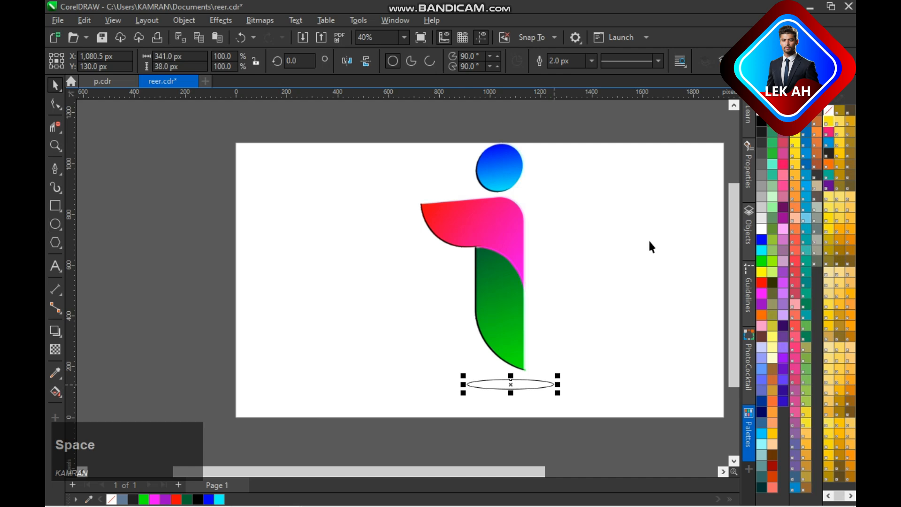
left_click(764, 122)
right_click(761, 114)
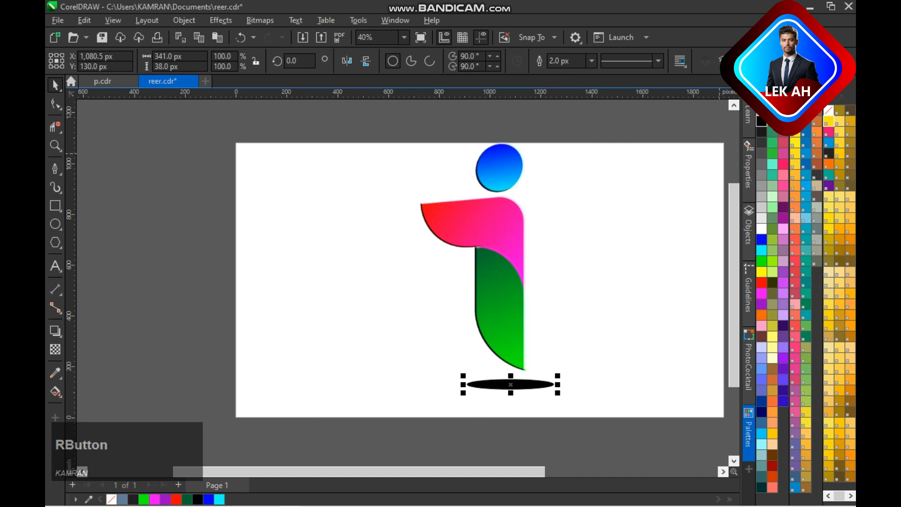
Step: Align the black ellipse with the logo group along their shared vertical centre line
left_click(503, 316, "shift")
key("c")
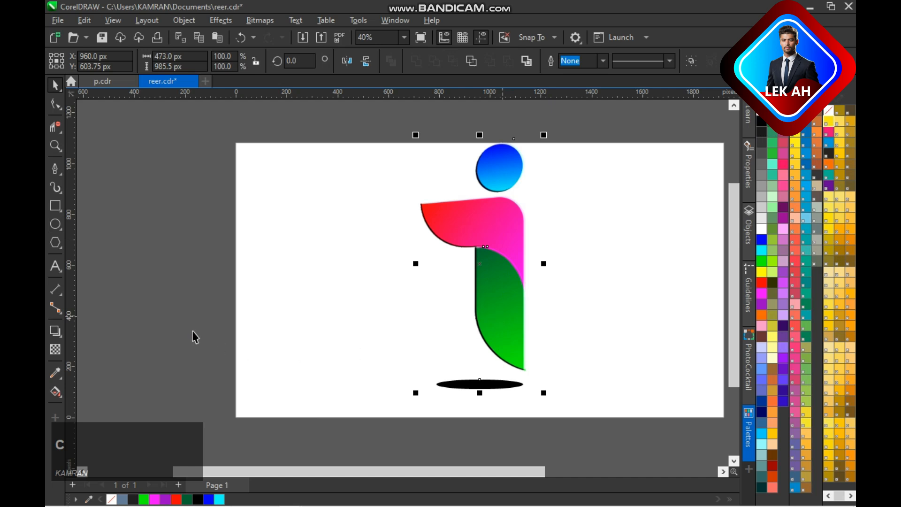
left_click(464, 396)
left_click(479, 387)
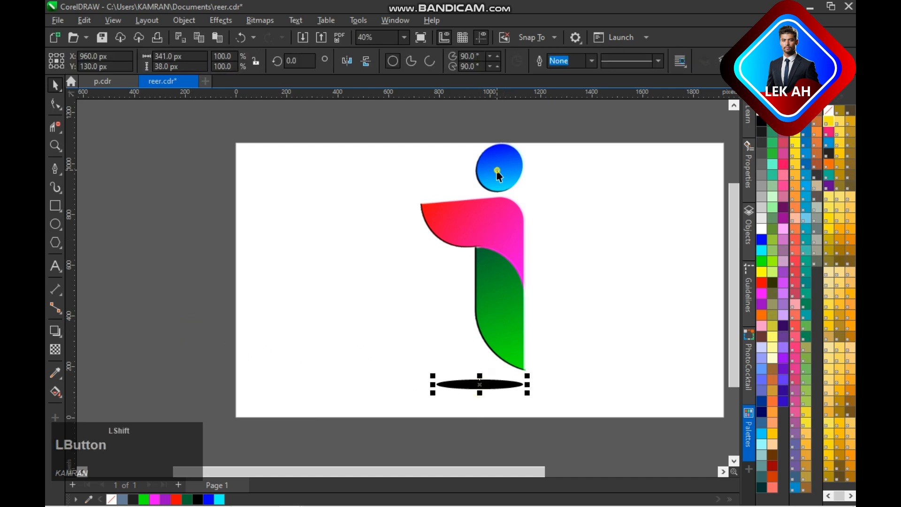
left_click(497, 170, "shift")
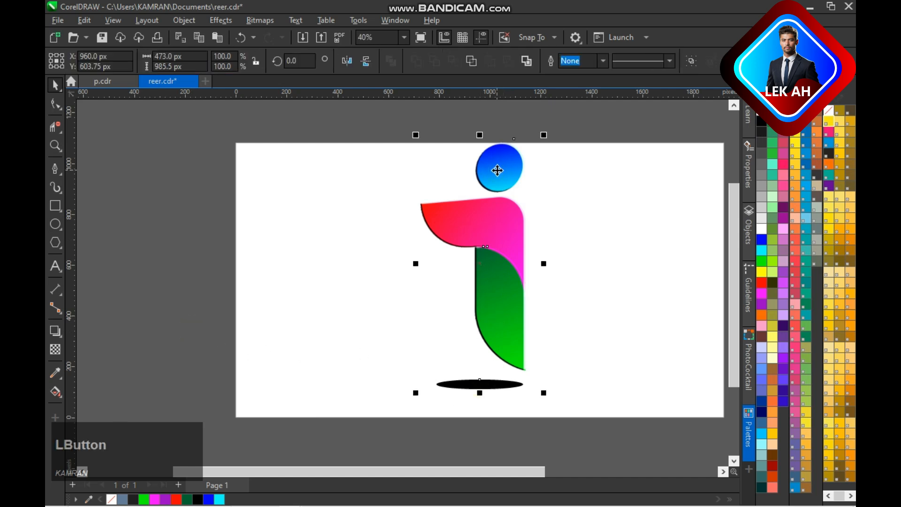
Step: Nudge the black ellipse 100 px to the right so it sits beneath the leaf
left_click(479, 386)
key("Right")
key("Right")
key("Right")
key("Right")
key("Right")
key("Right")
key("Right")
key("Right")
key("Right")
key("Right")
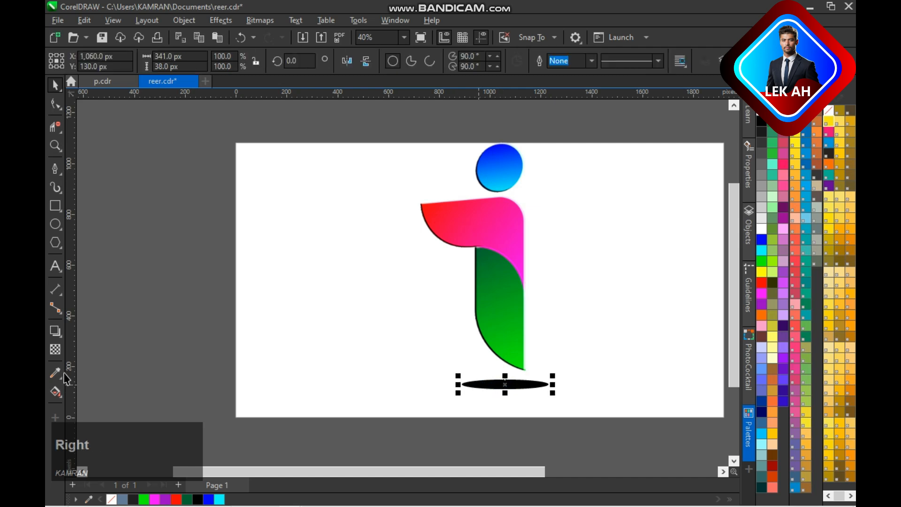
Step: Apply a uniform transparency of 79 to the black ellipse and deselect it
left_click(49, 354)
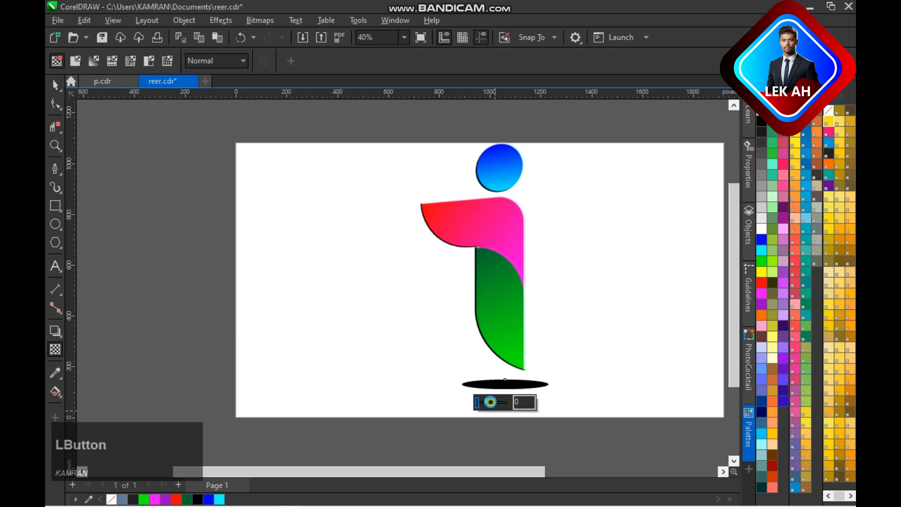
left_click(490, 403)
left_click_drag(495, 408, 502, 403)
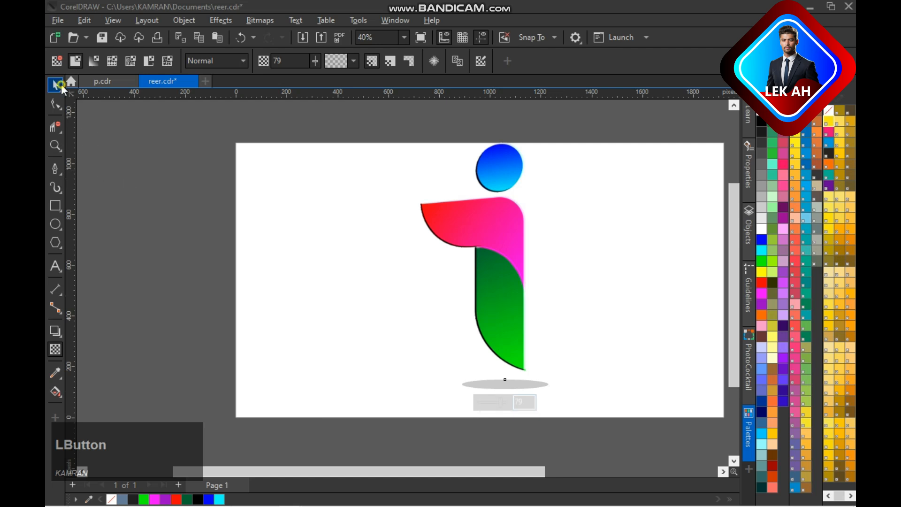
left_click(60, 84)
left_click(155, 215)
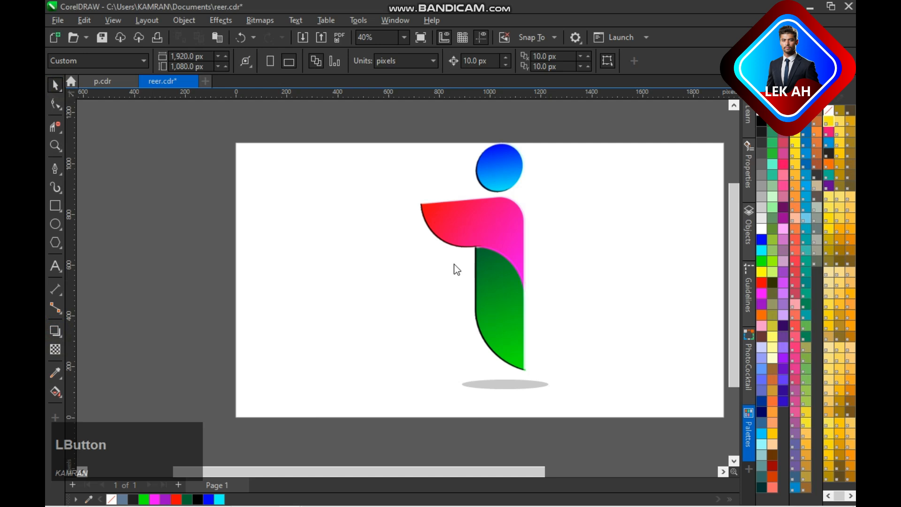
key("space")
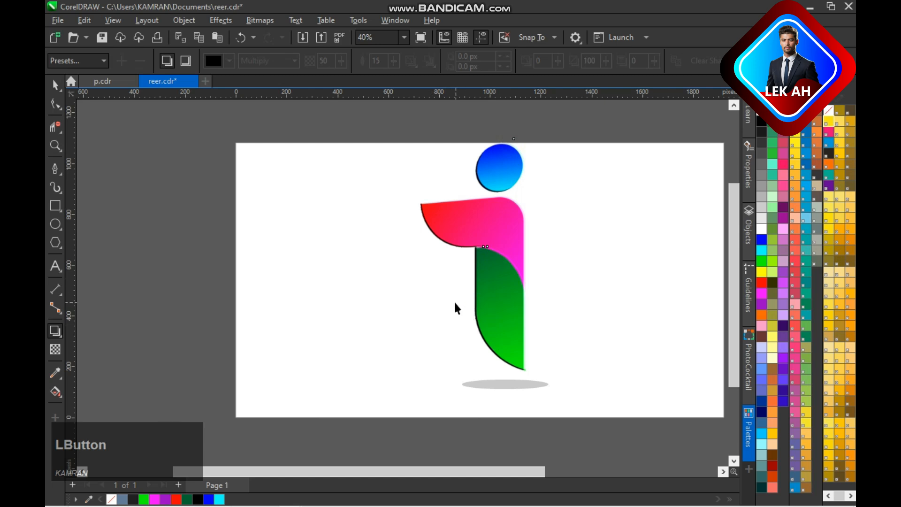
key("space")
left_click(203, 306)
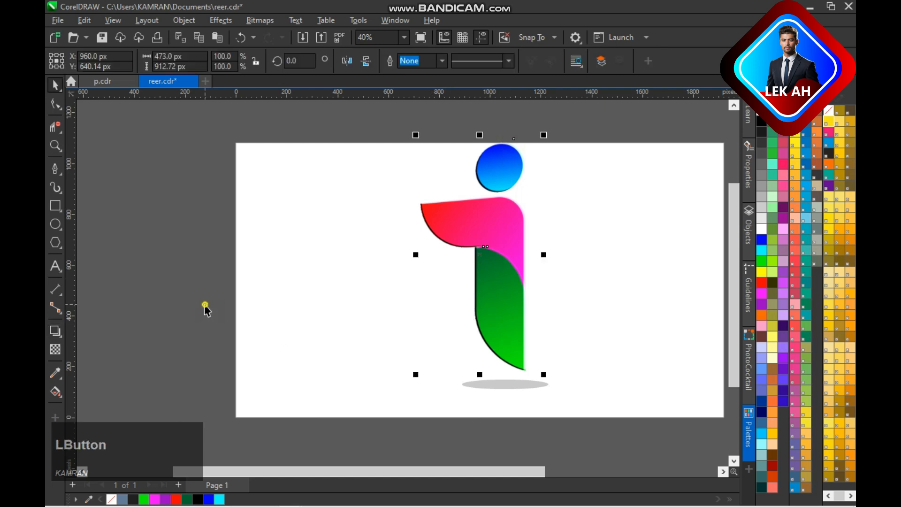
Step: Try casting a short drop shadow just below the ellipse under the leaf, using Multiply mode, opacity 50 and feathering 15
left_click(498, 384)
key("space")
left_click_drag(504, 388, 508, 397)
key("space")
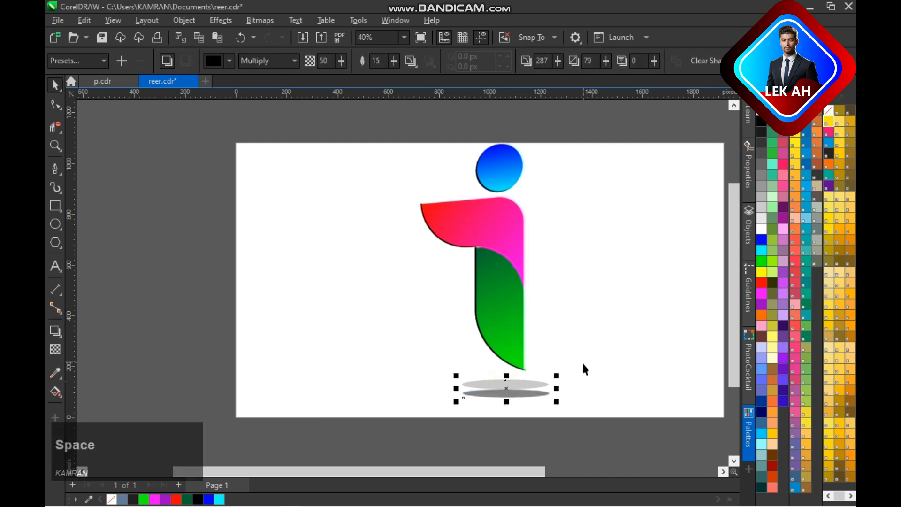
left_click(212, 303)
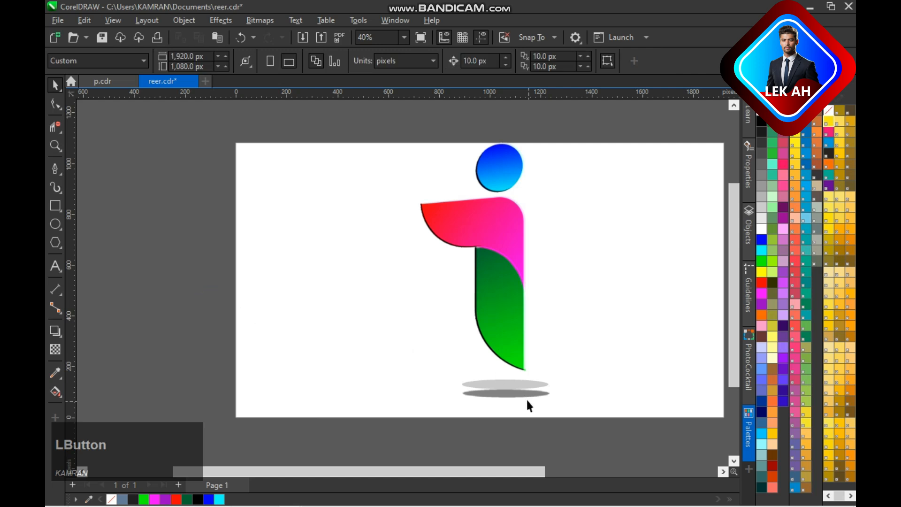
Step: Delete the ellipse together with its drop shadow, undo back to the plain ellipse without a shadow, and deselect it
left_click(529, 382)
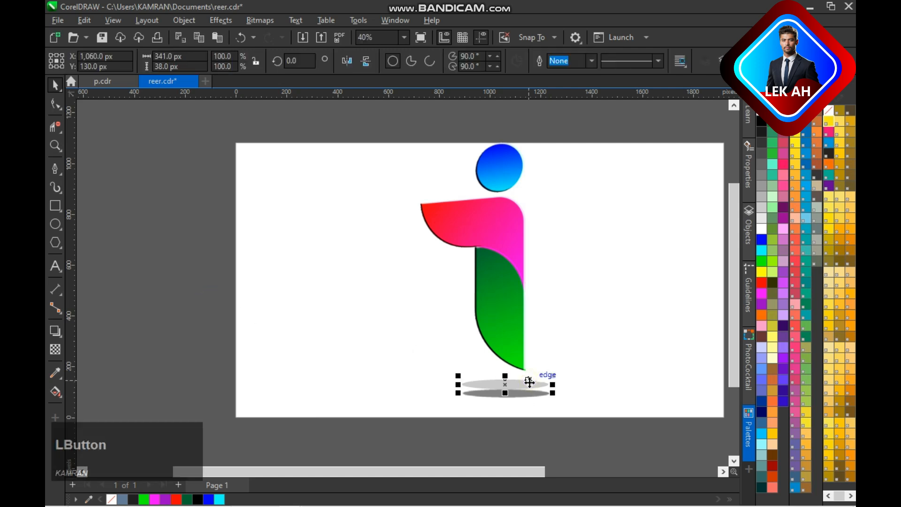
key("Delete")
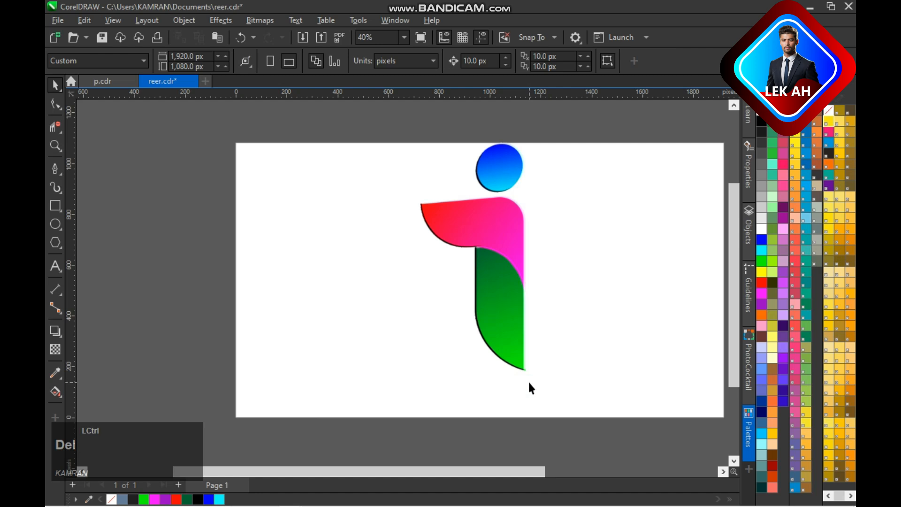
key("ctrl+z")
left_click(534, 379)
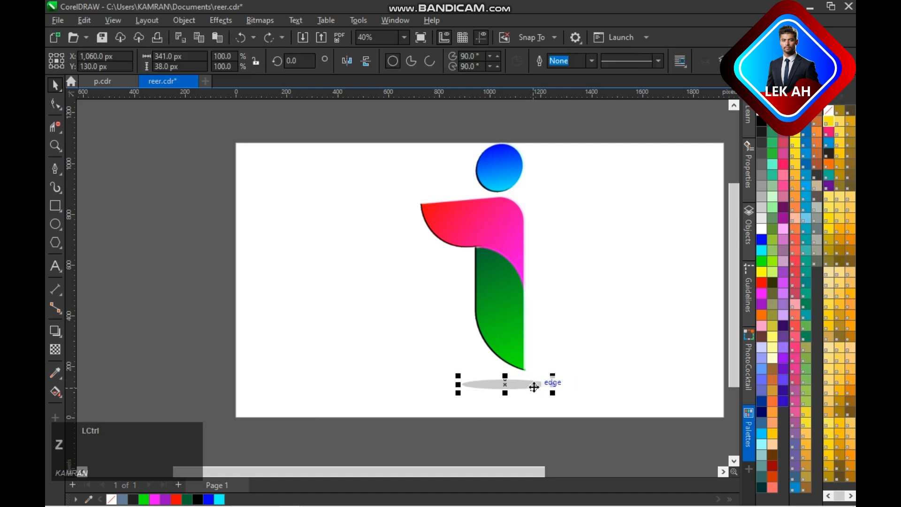
left_click(186, 322)
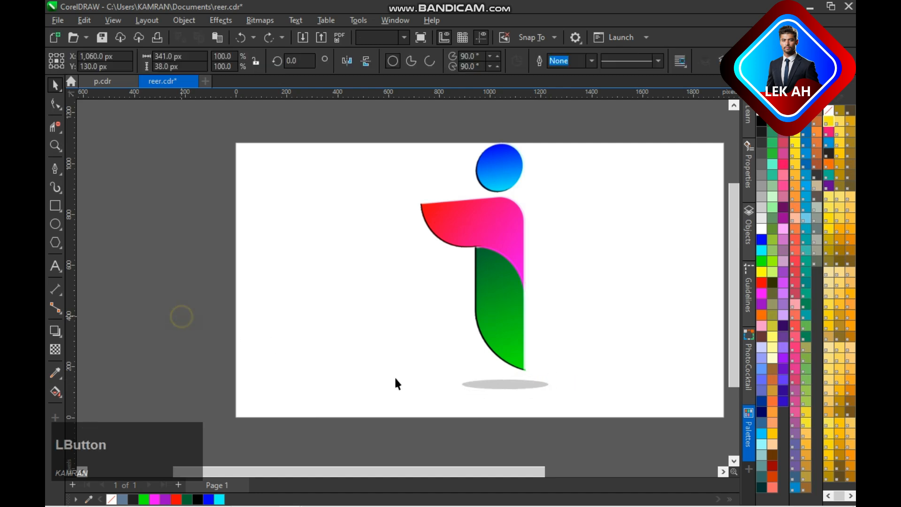
Step: Raise the uniform transparency of the ellipse below the leaf to 89 and deselect it
left_click(506, 389)
key("space")
left_click(55, 350)
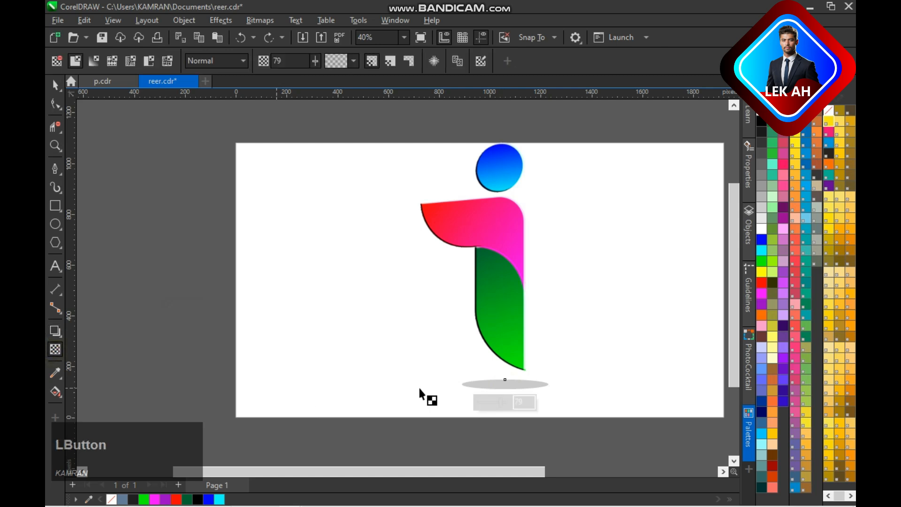
left_click(500, 410)
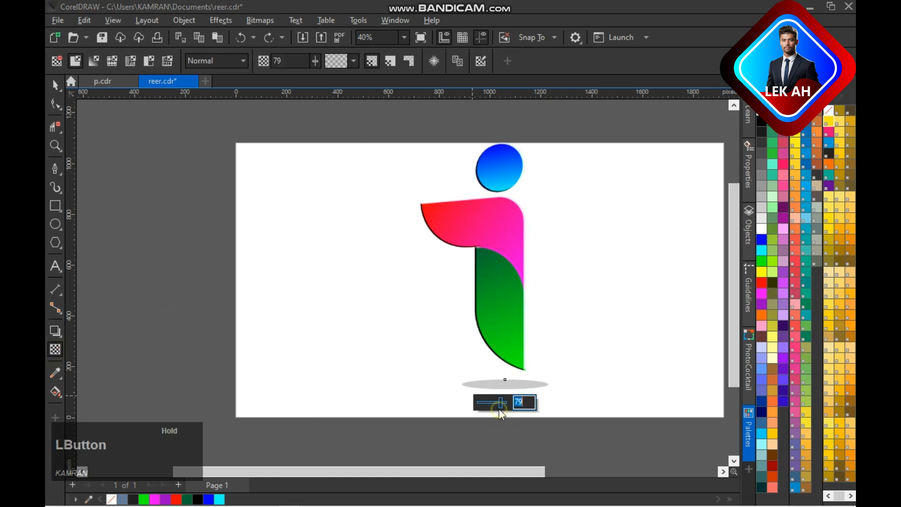
left_click_drag(500, 404, 504, 406)
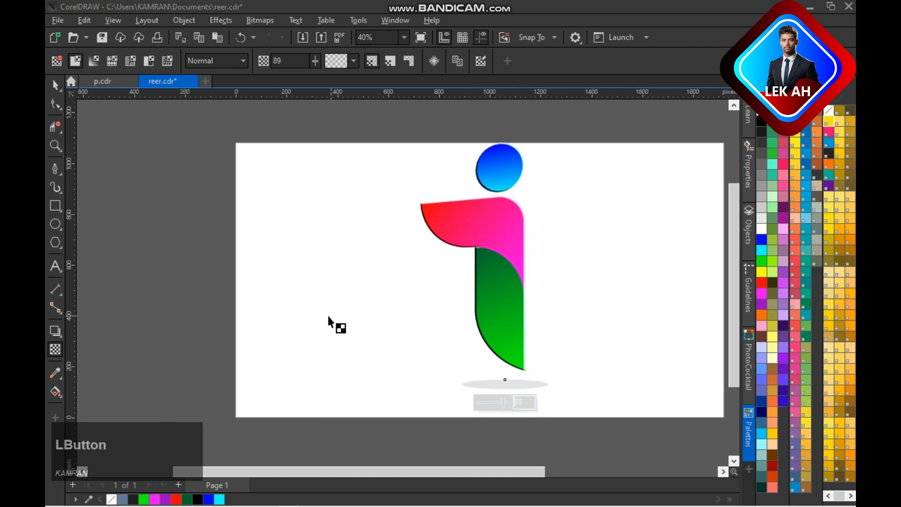
left_click(220, 313)
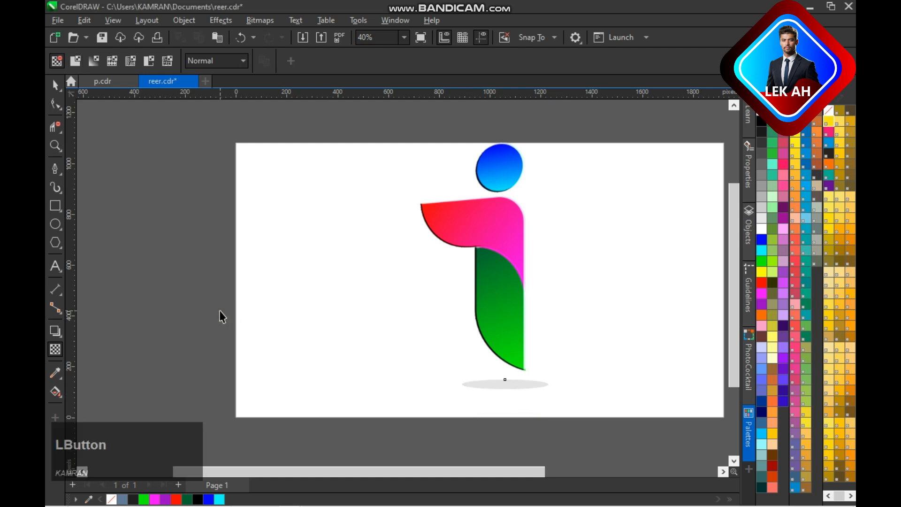
key("space")
left_click(220, 312)
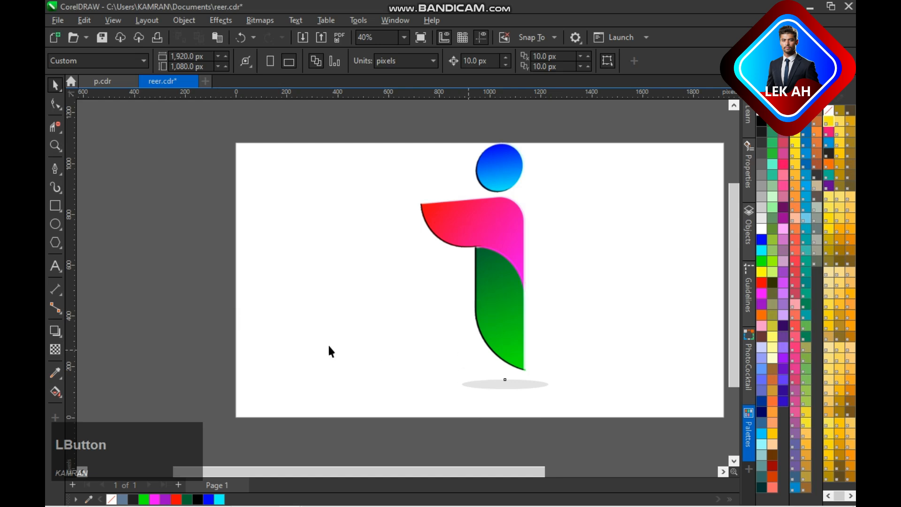
Step: Save the logo document under its existing file name and leave everything deselected
key("ctrl+s")
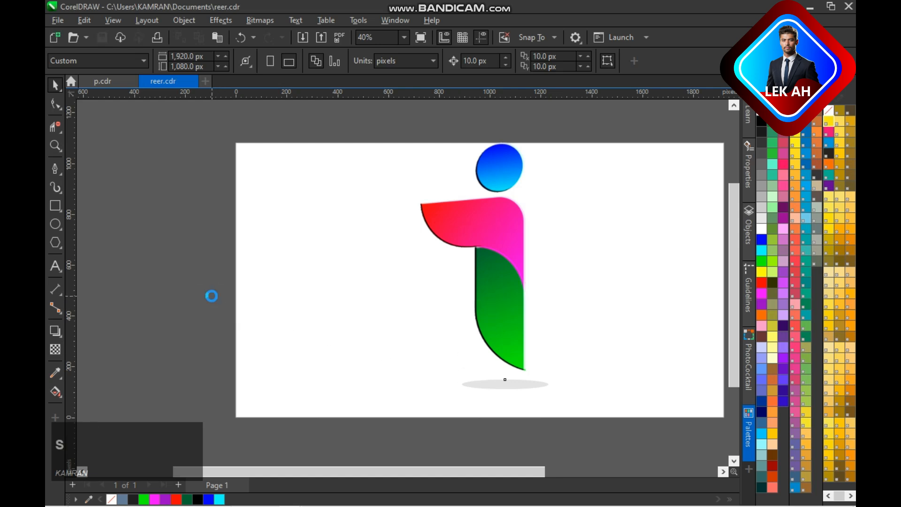
left_click(168, 167)
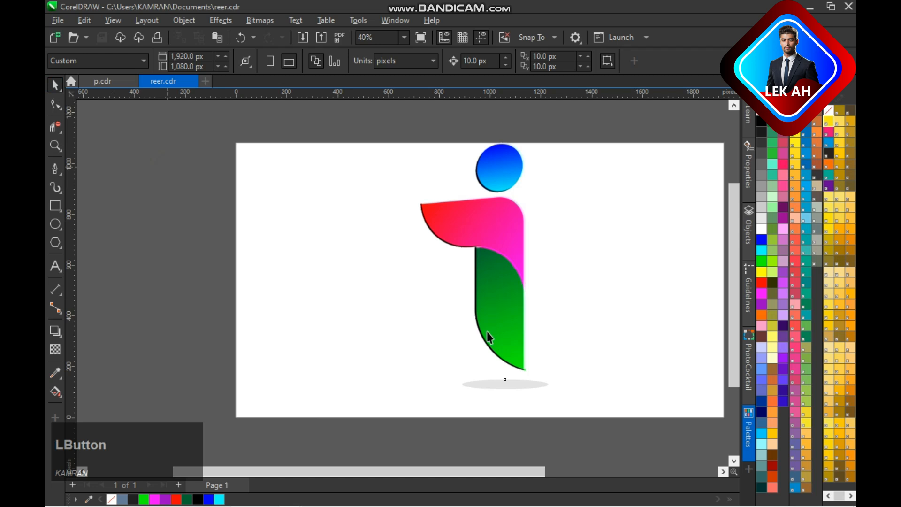
left_click(519, 384)
left_click(566, 349)
key("s")
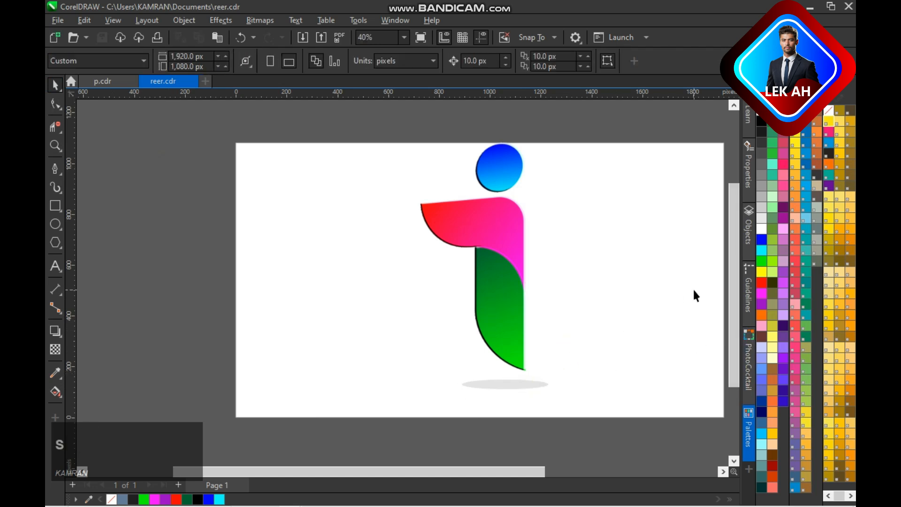
key("F4")
scroll(632, 299, "down", 1)
left_click(609, 136)
left_click(491, 315)
left_click(535, 142)
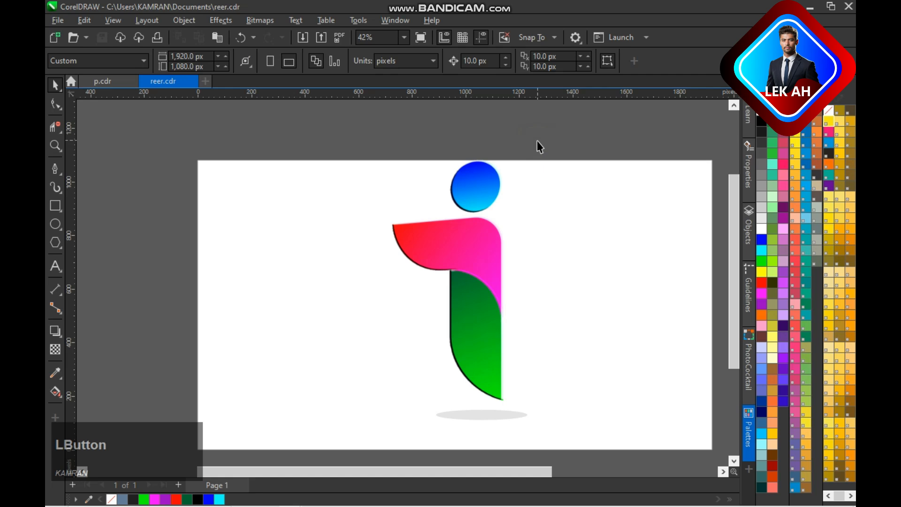